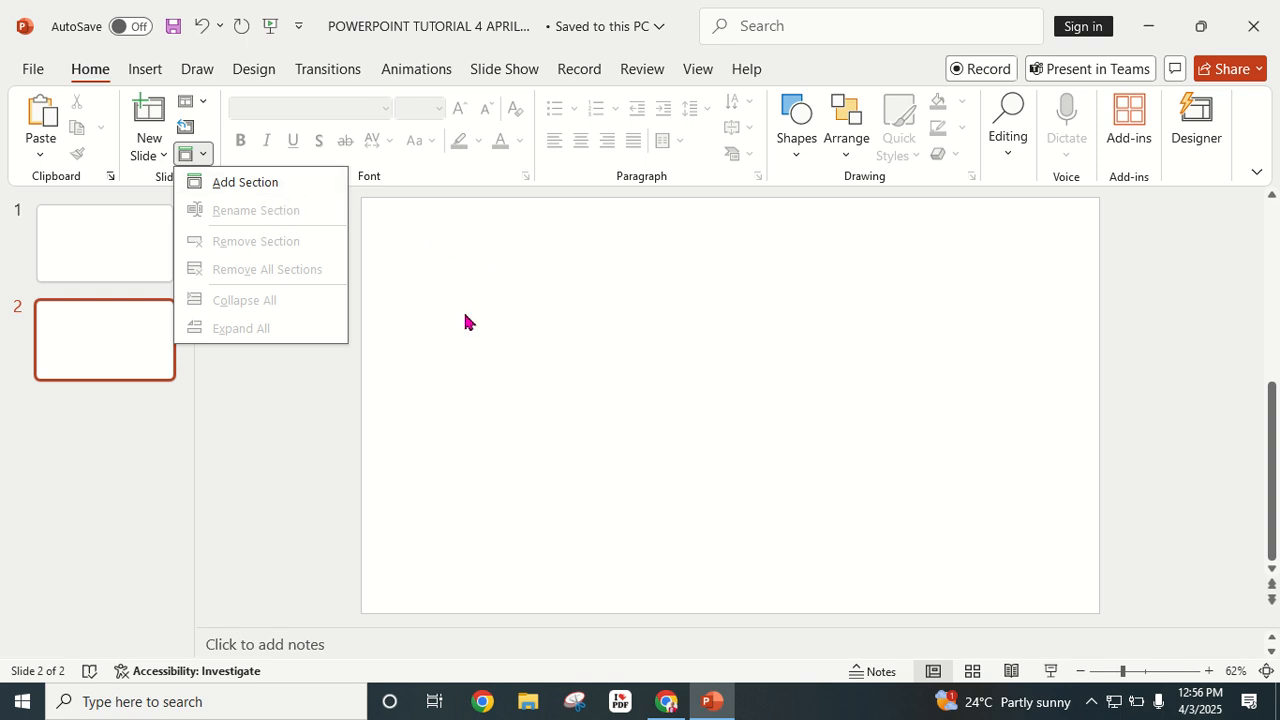
- Examine the slide section options, the shapes gallery, the object arranging options and the new slide choices without applying any
left_click(690, 323)
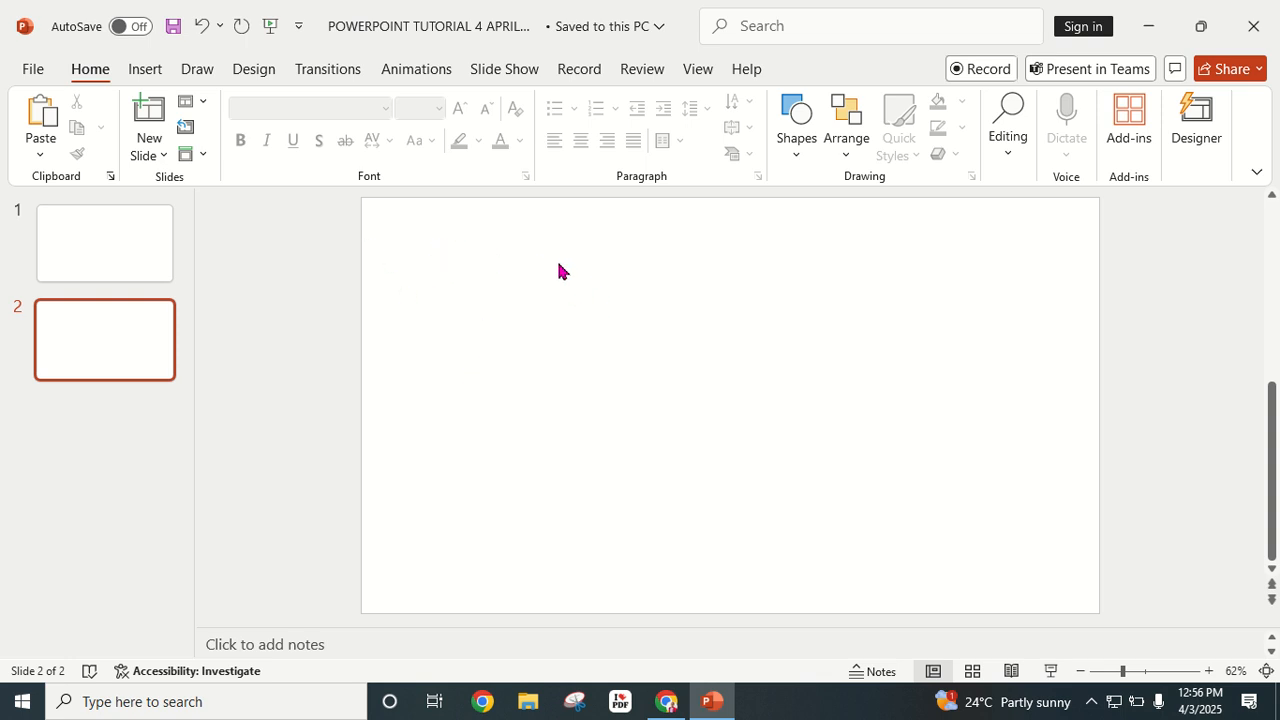
left_click(797, 155)
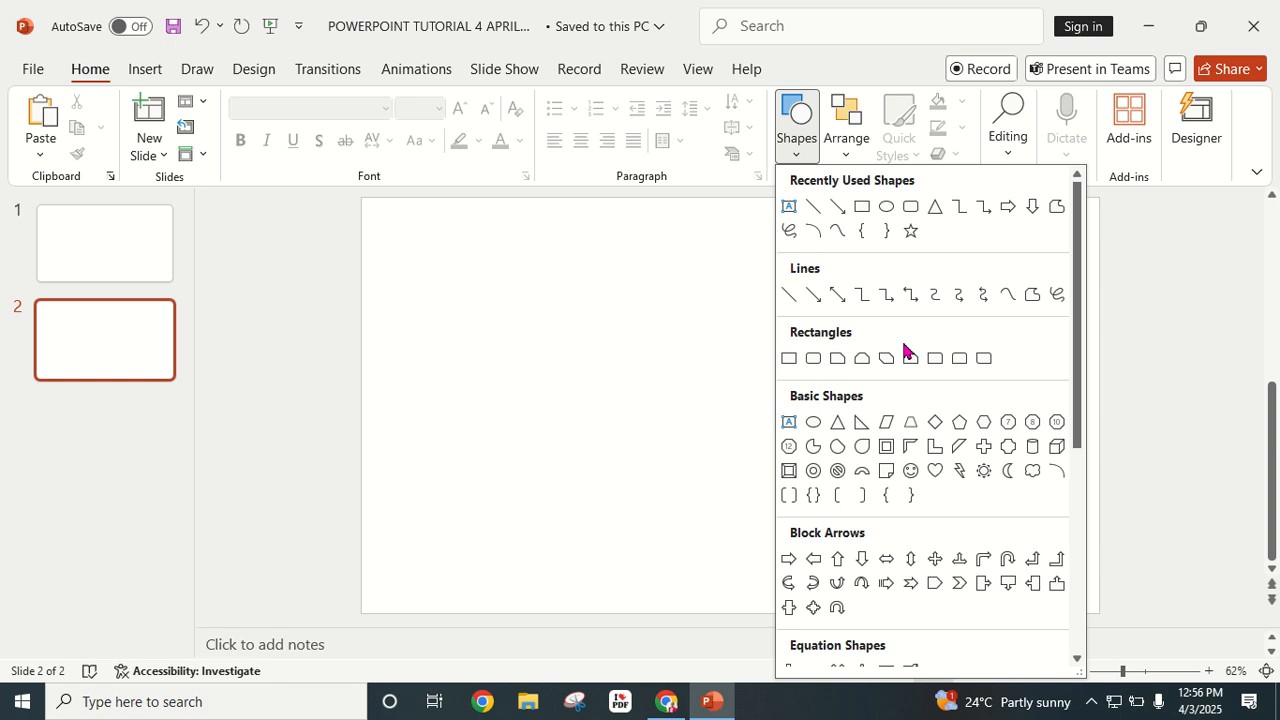
left_click(664, 382)
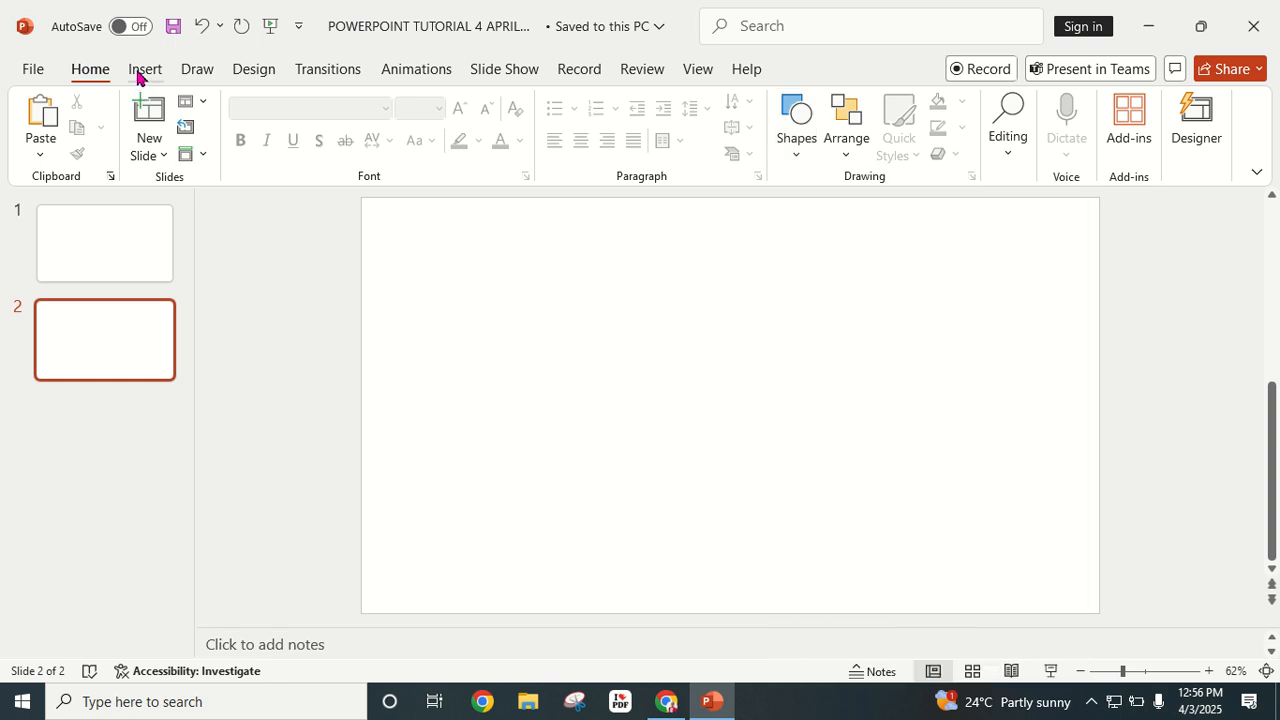
left_click(142, 72)
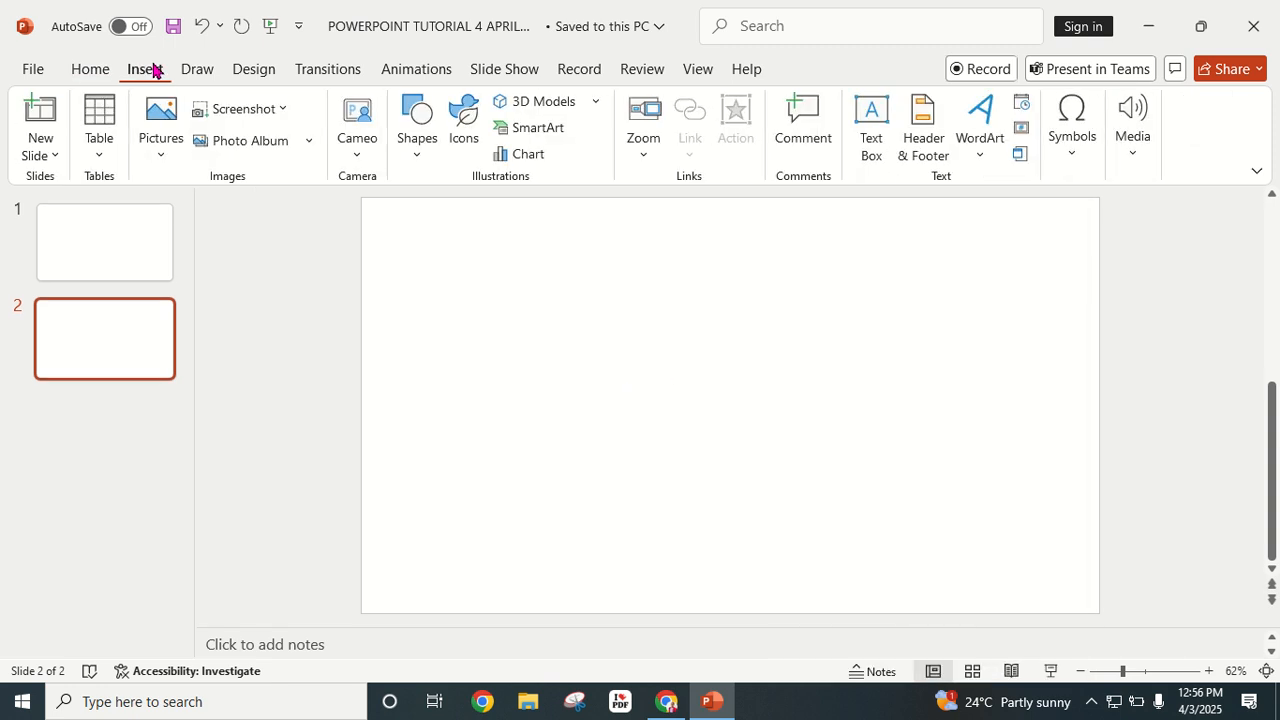
left_click(101, 77)
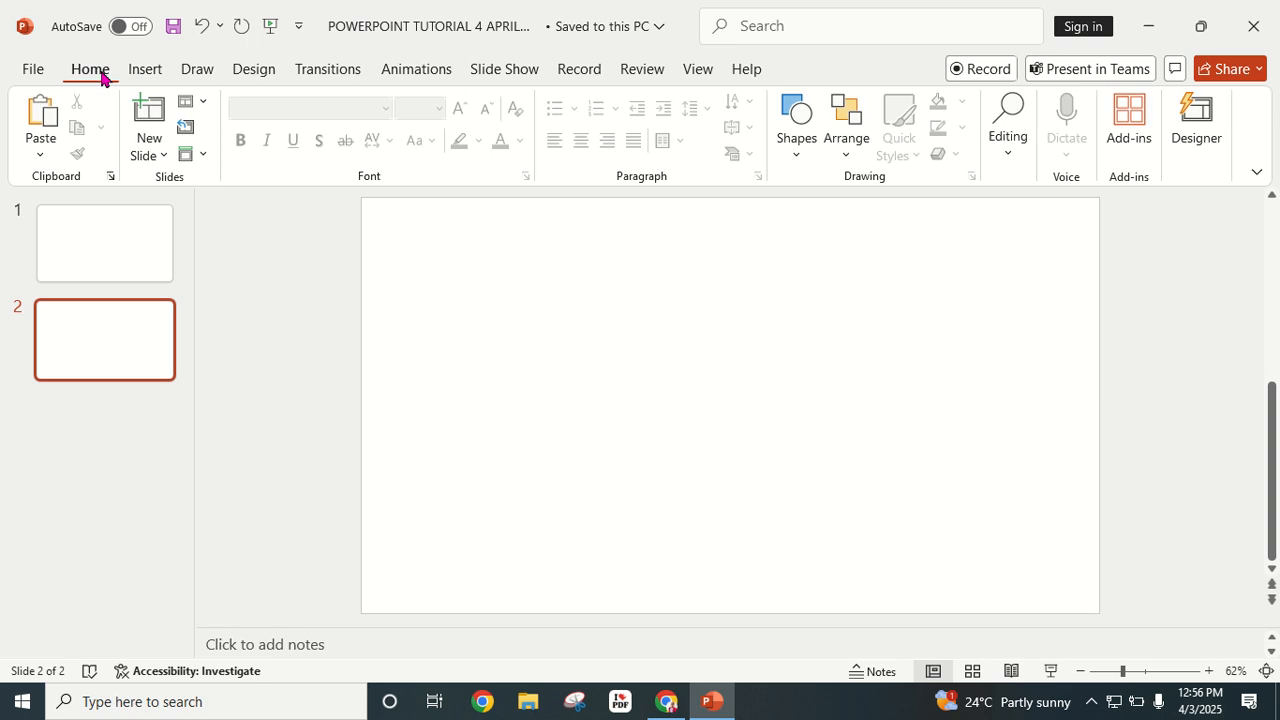
left_click(848, 152)
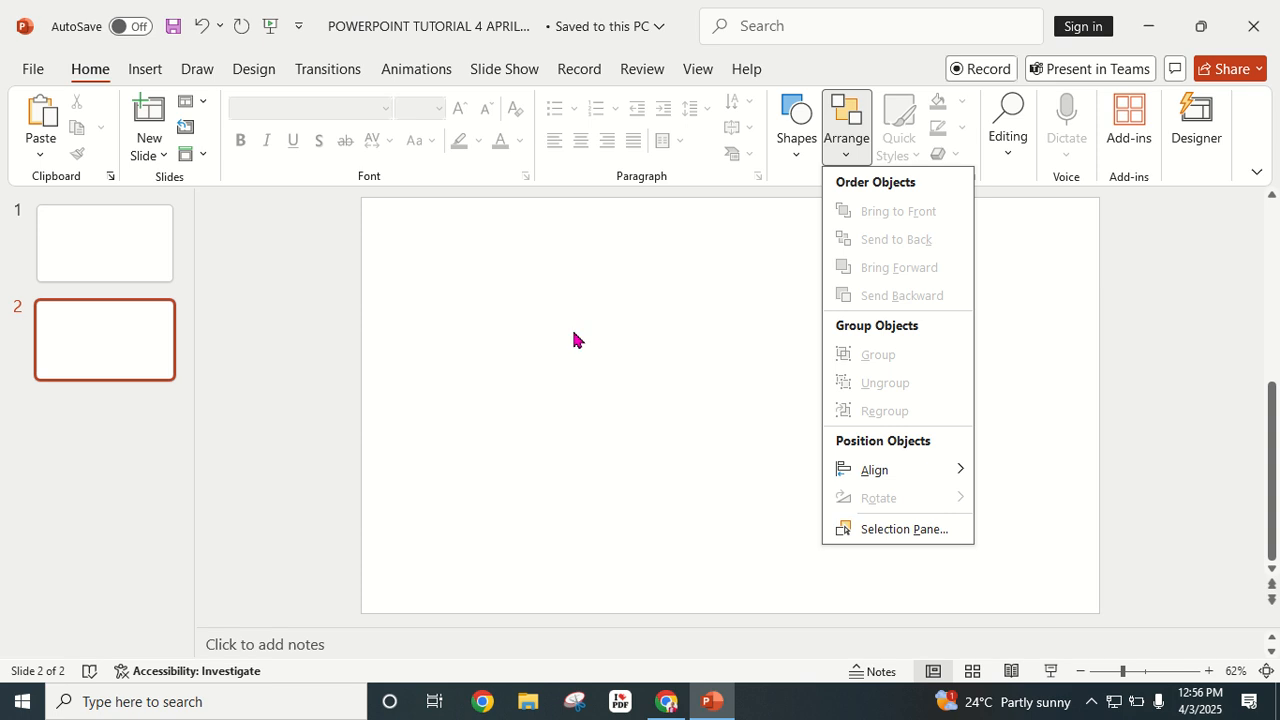
left_click(841, 159)
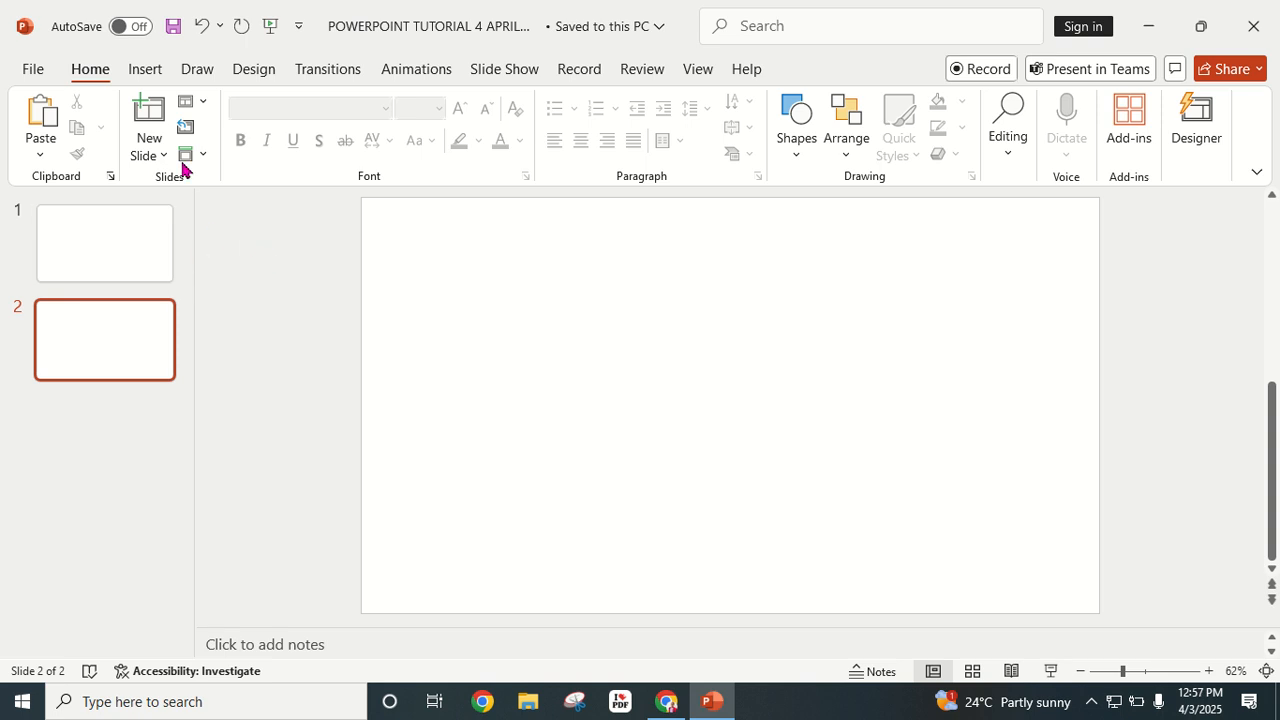
left_click(150, 72)
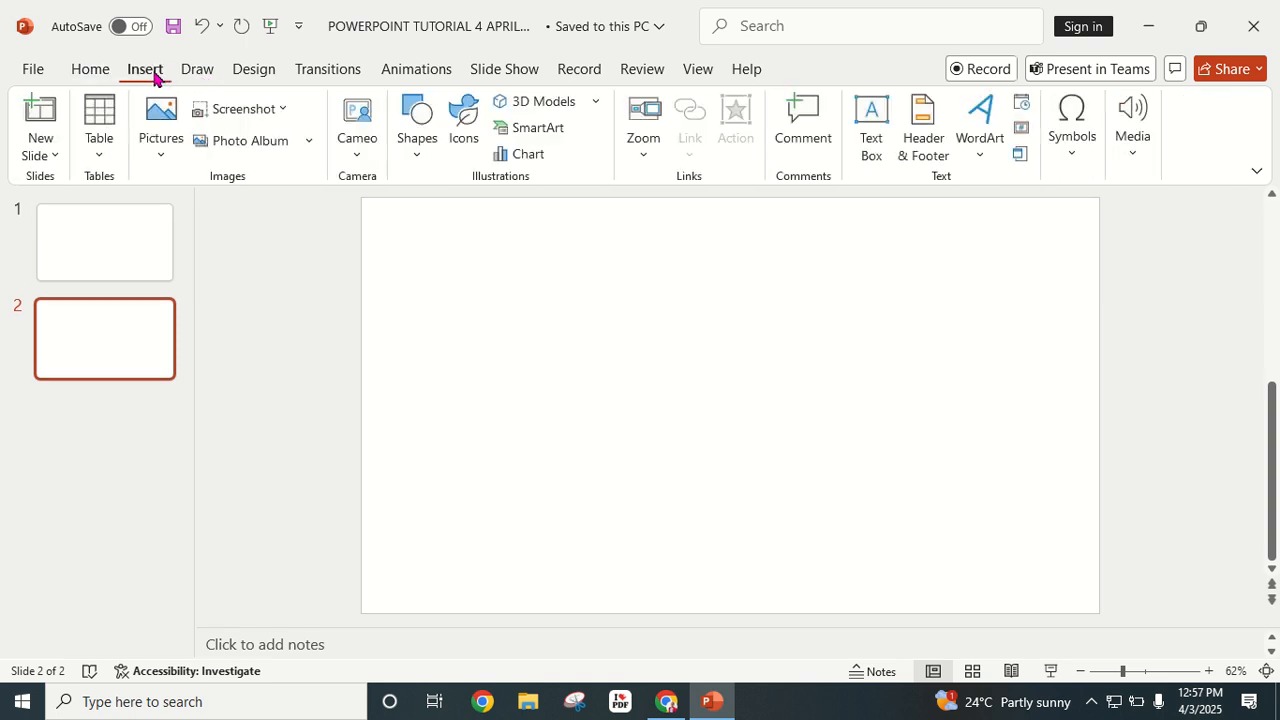
left_click(48, 155)
left_click(50, 155)
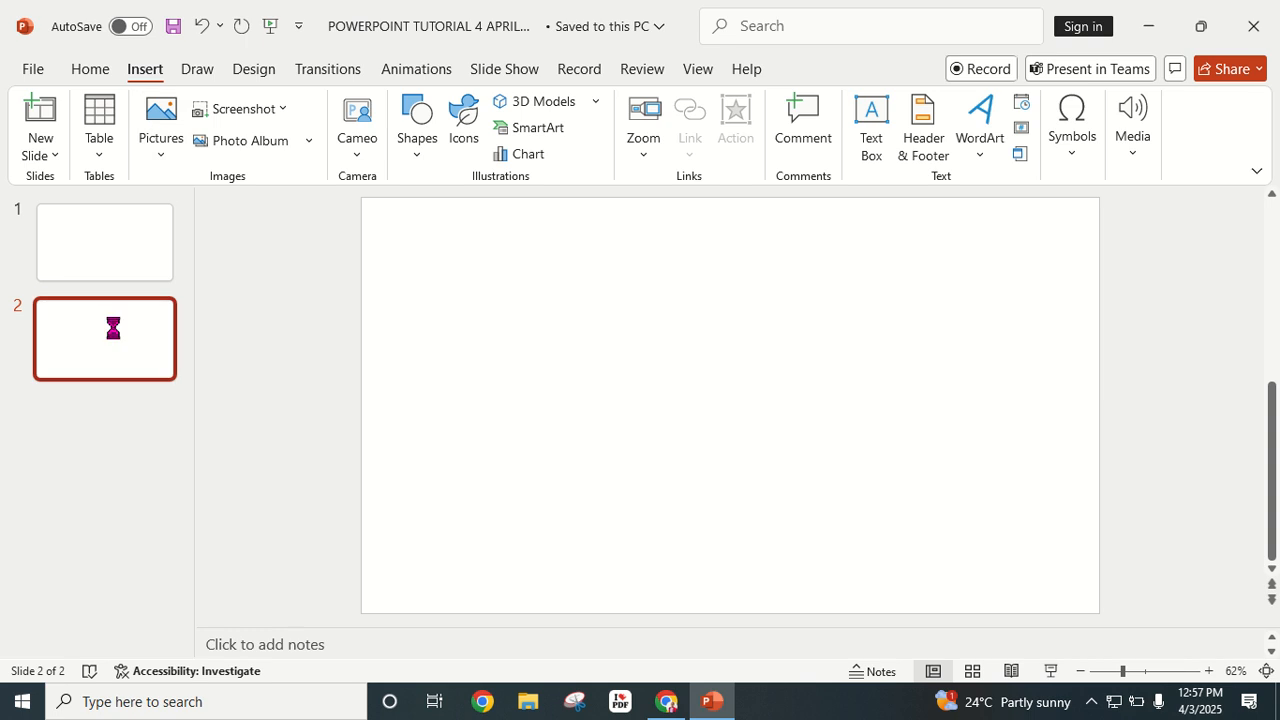
- Delete the first slide with the title layout, keeping the blank second slide in the presentation
key("Delete")
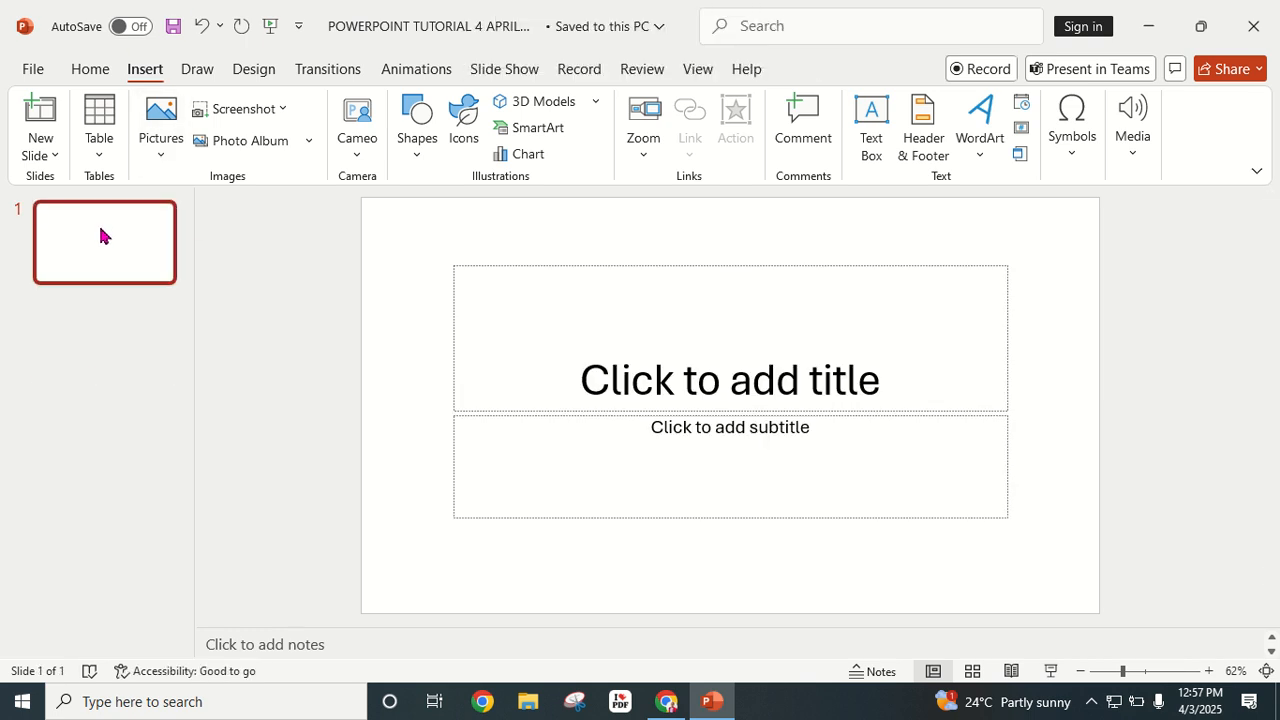
left_click(199, 27)
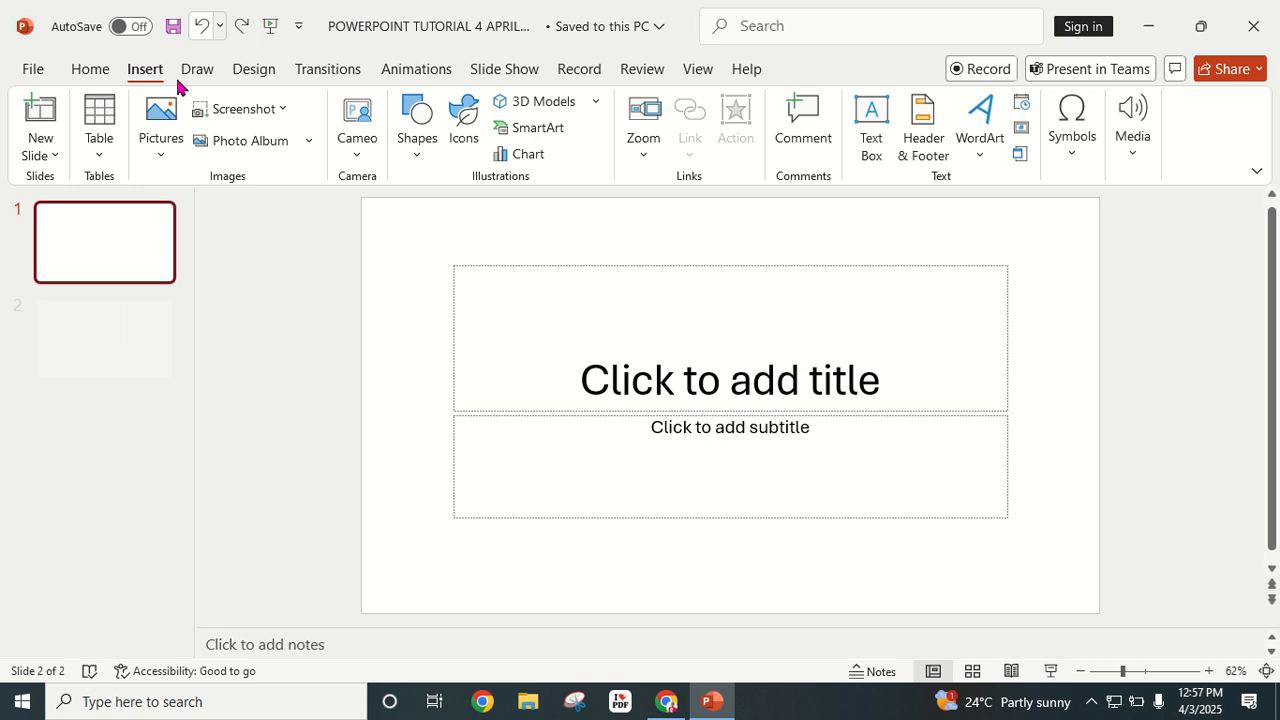
left_click(113, 234)
key("Delete")
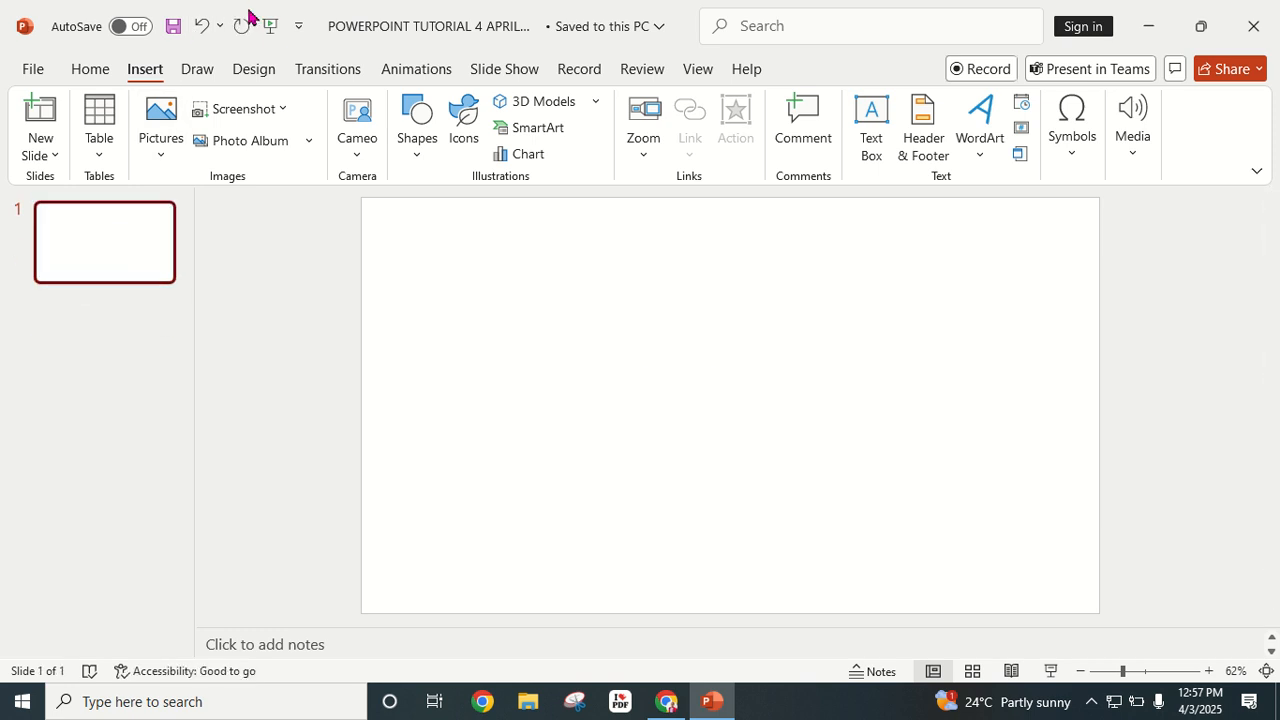
- Examine the options for inserting tables, screen clippings, shapes, WordArt and equations without adding any to the slide
left_click(106, 160)
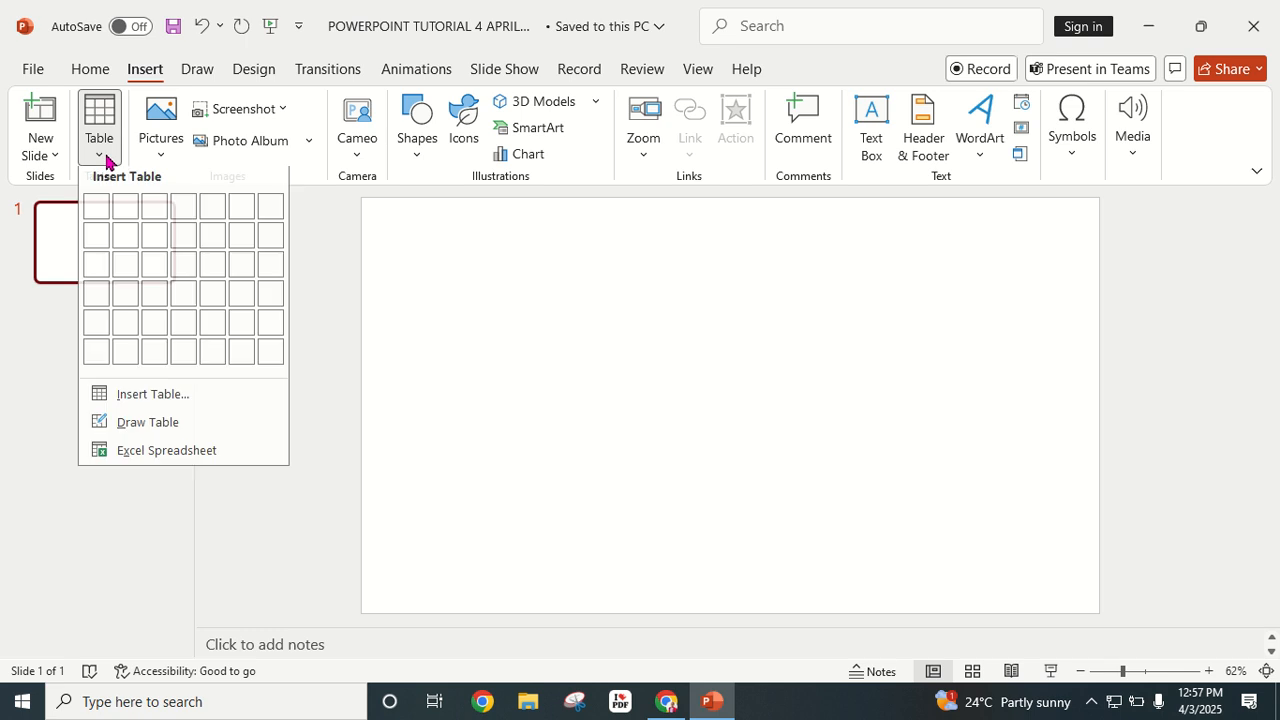
left_click(167, 401)
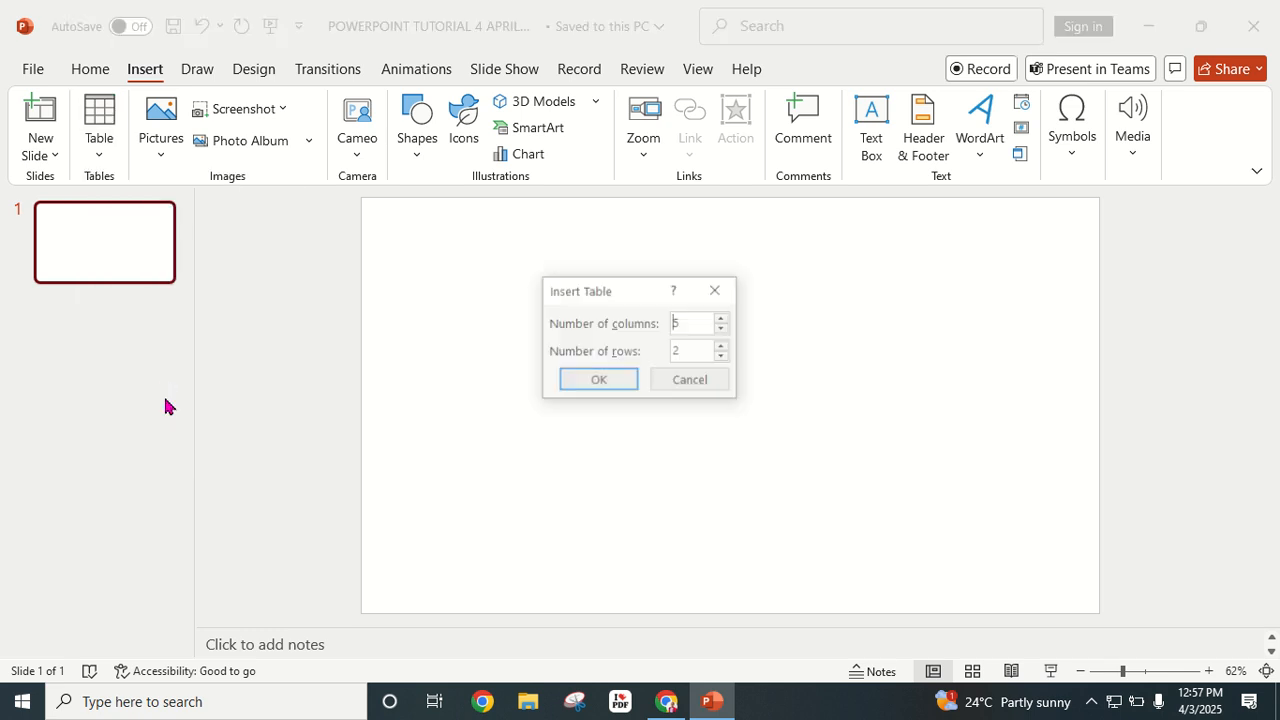
left_click(680, 346)
left_click(716, 290)
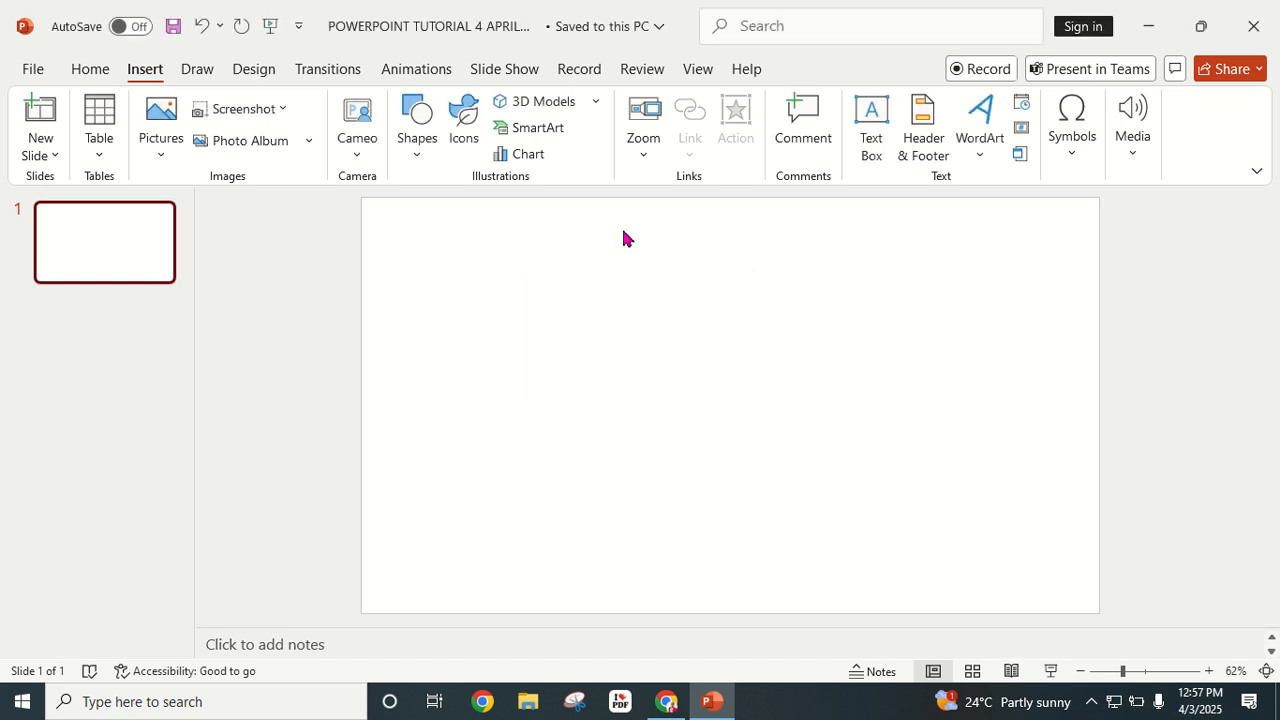
left_click(282, 112)
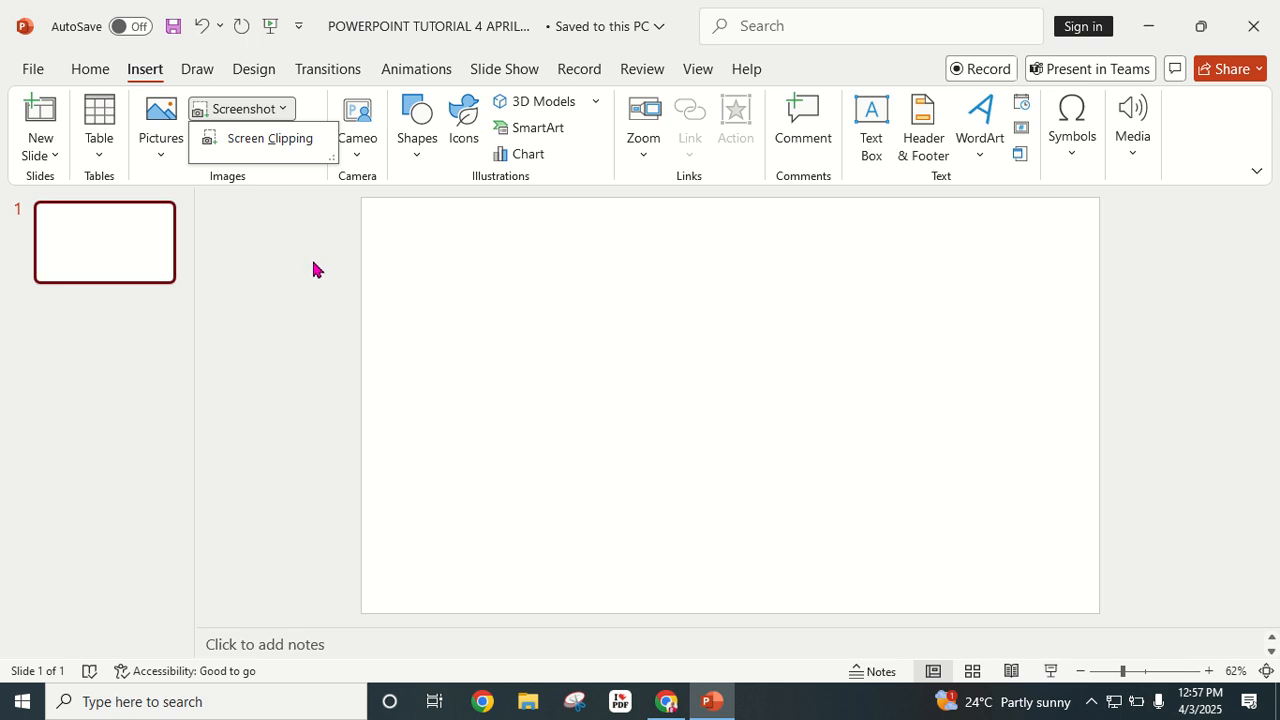
left_click(389, 251)
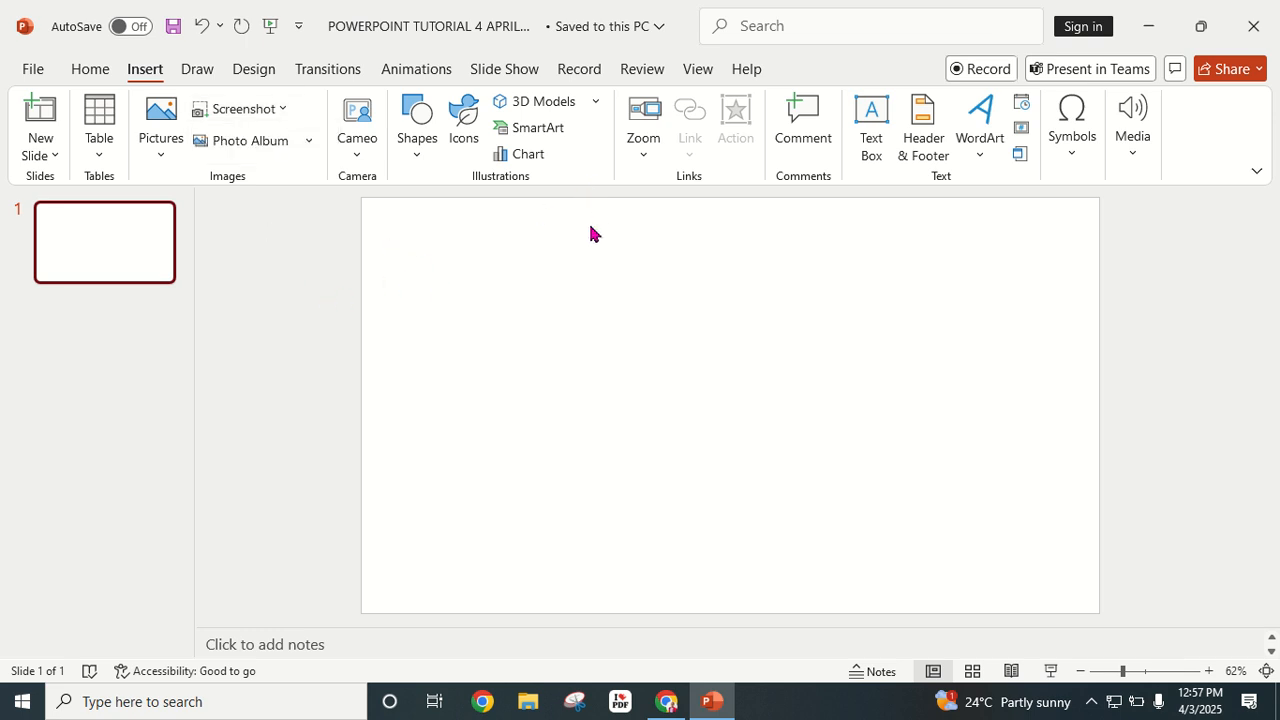
left_click(417, 155)
left_click(837, 291)
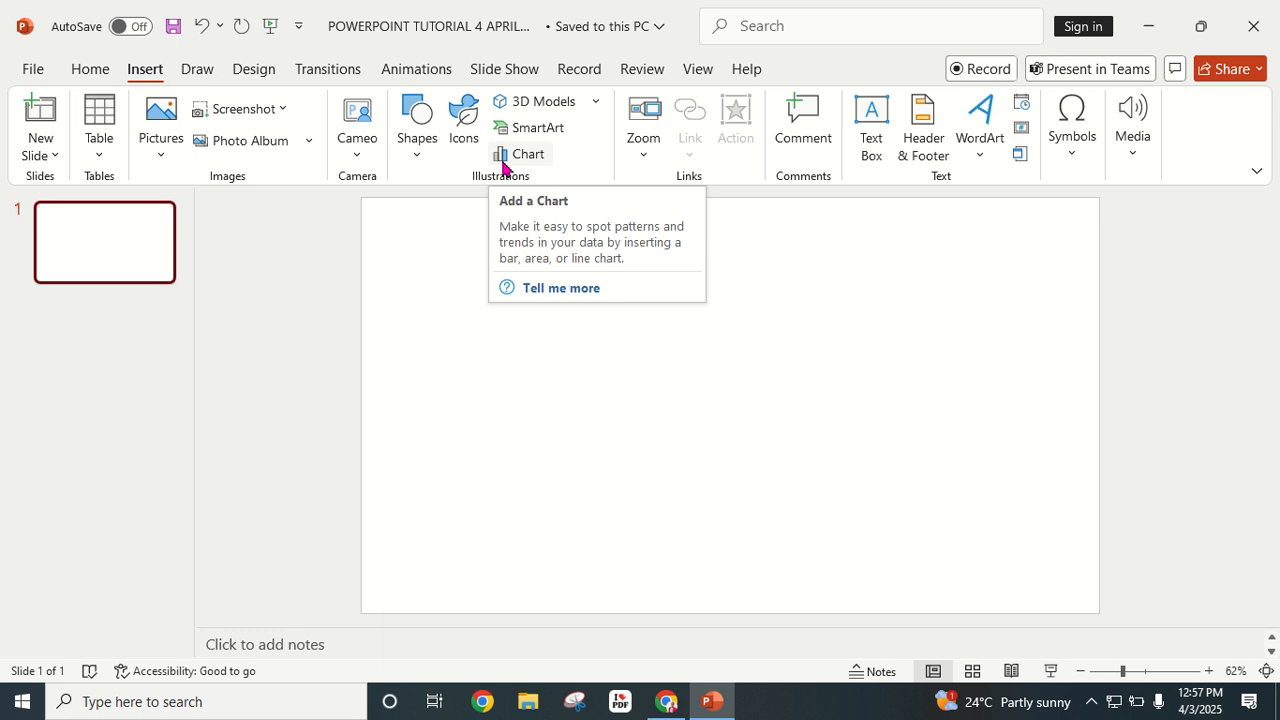
left_click(981, 158)
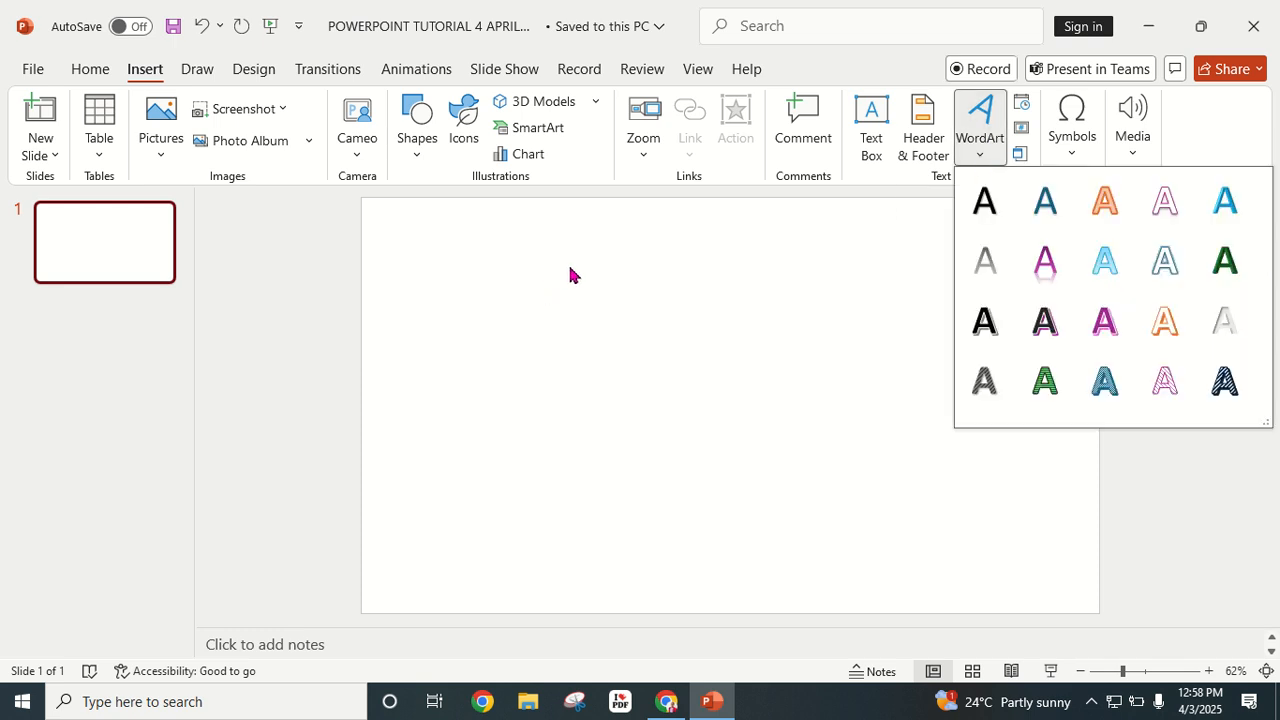
left_click(641, 275)
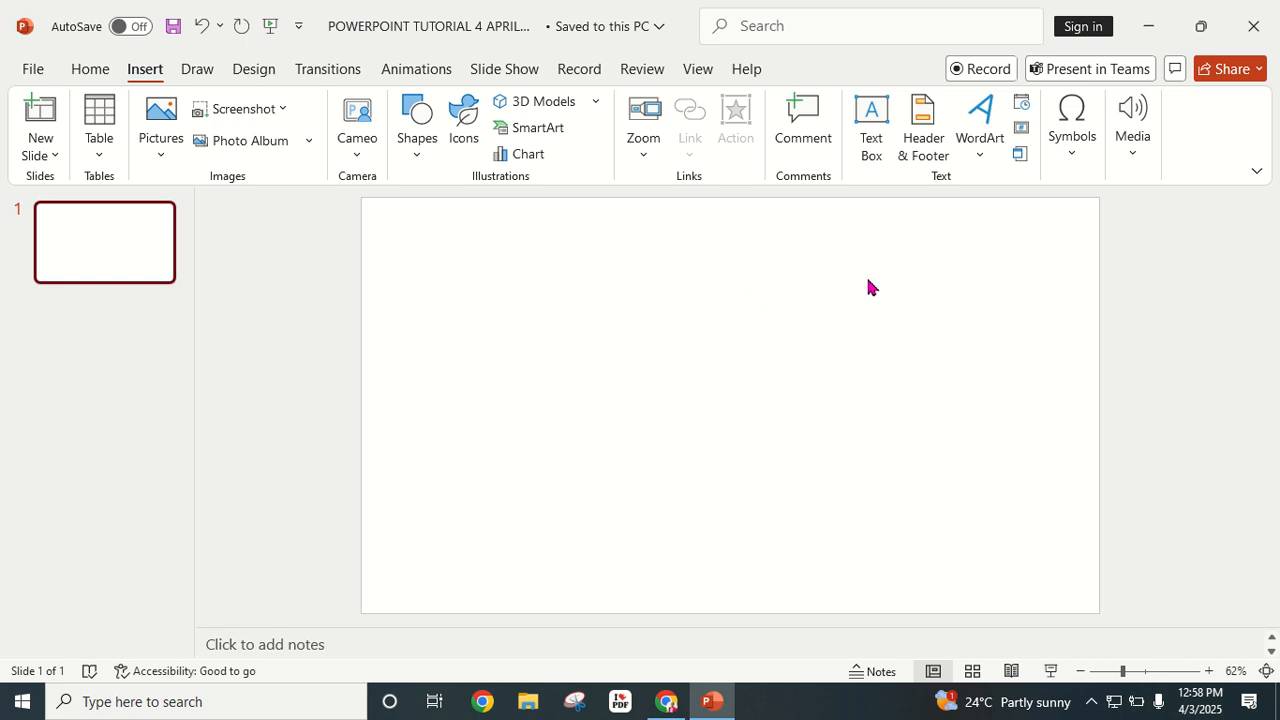
left_click(1074, 145)
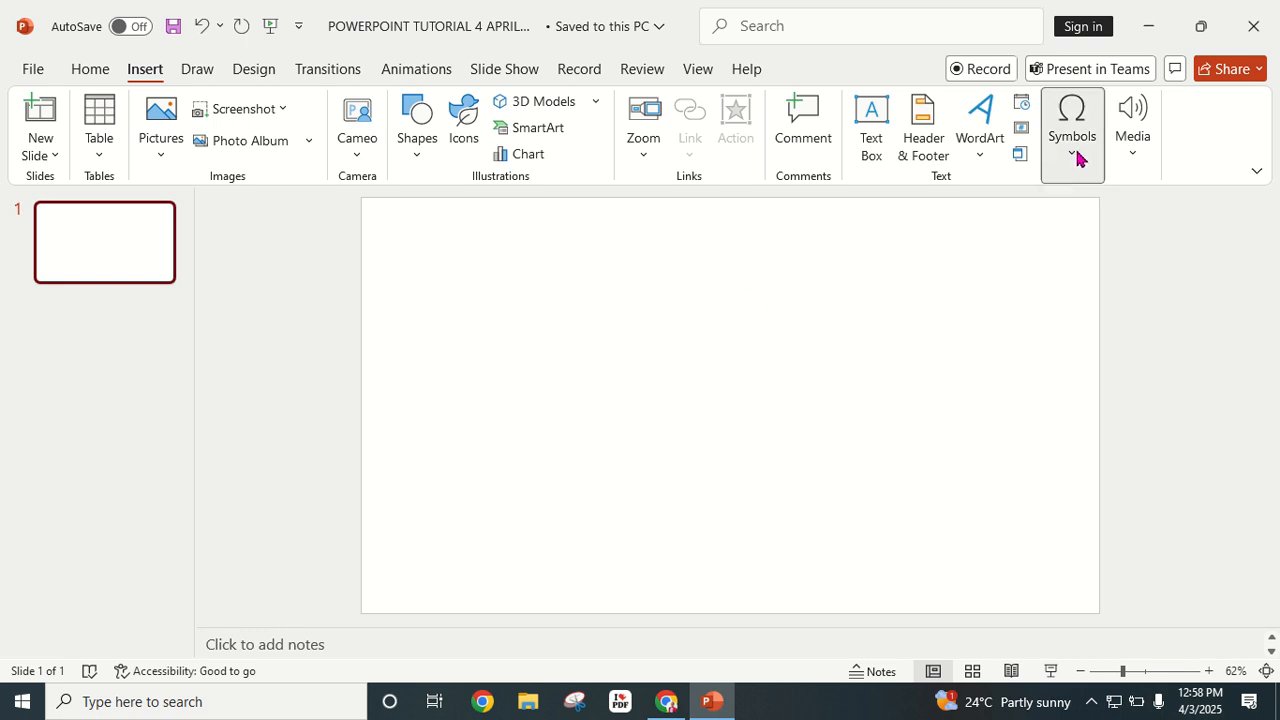
left_click(1073, 247)
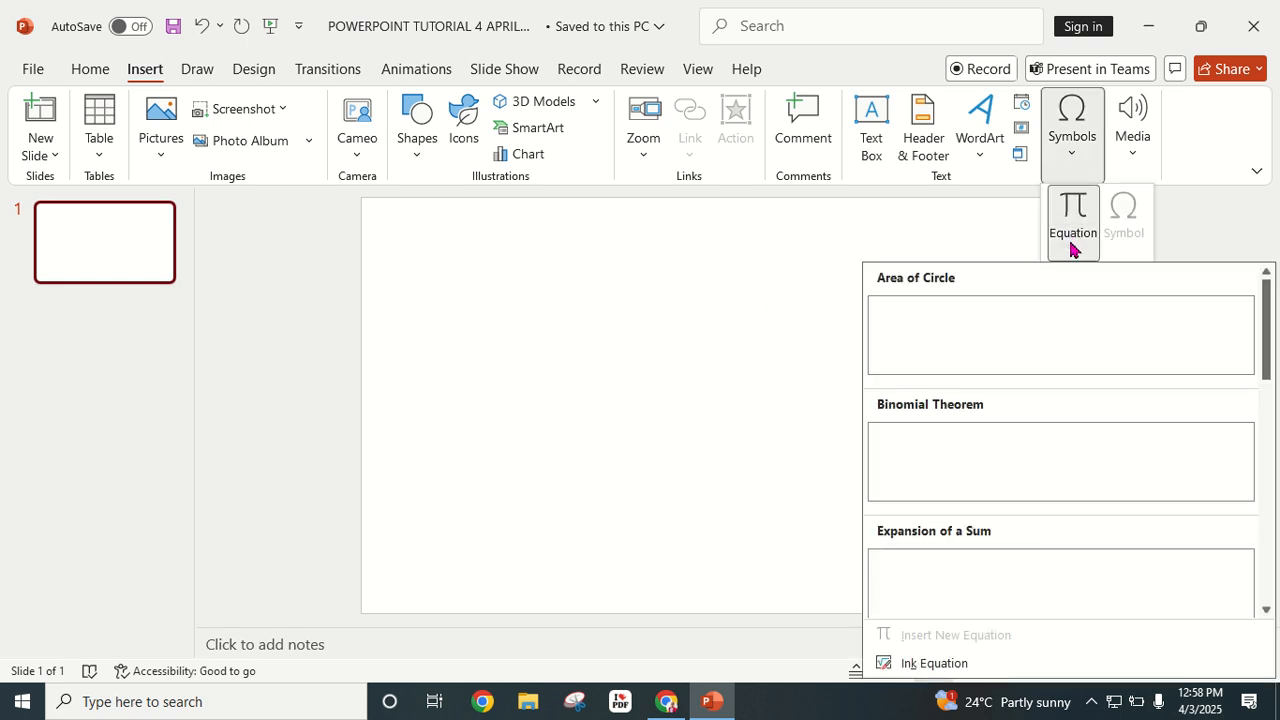
left_click(670, 368)
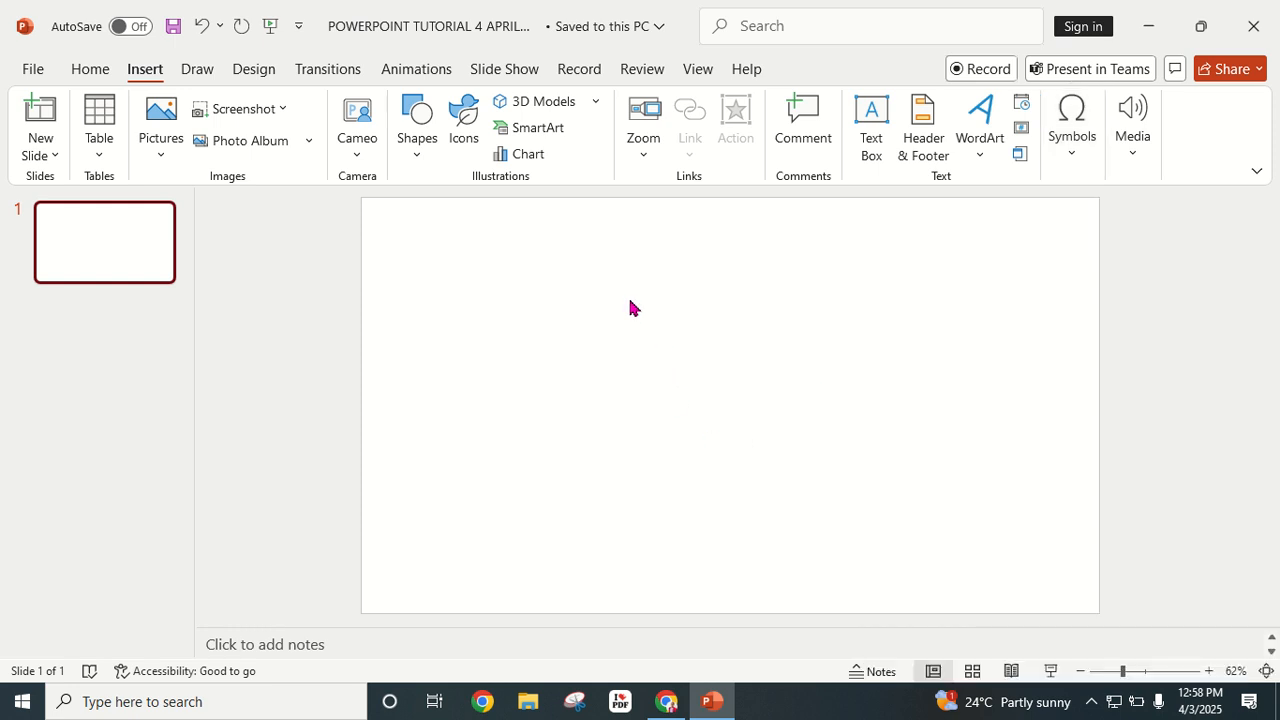
- Examine the drawing tools and the design options, including the theme gallery, slide sizes and background fill settings
left_click(201, 71)
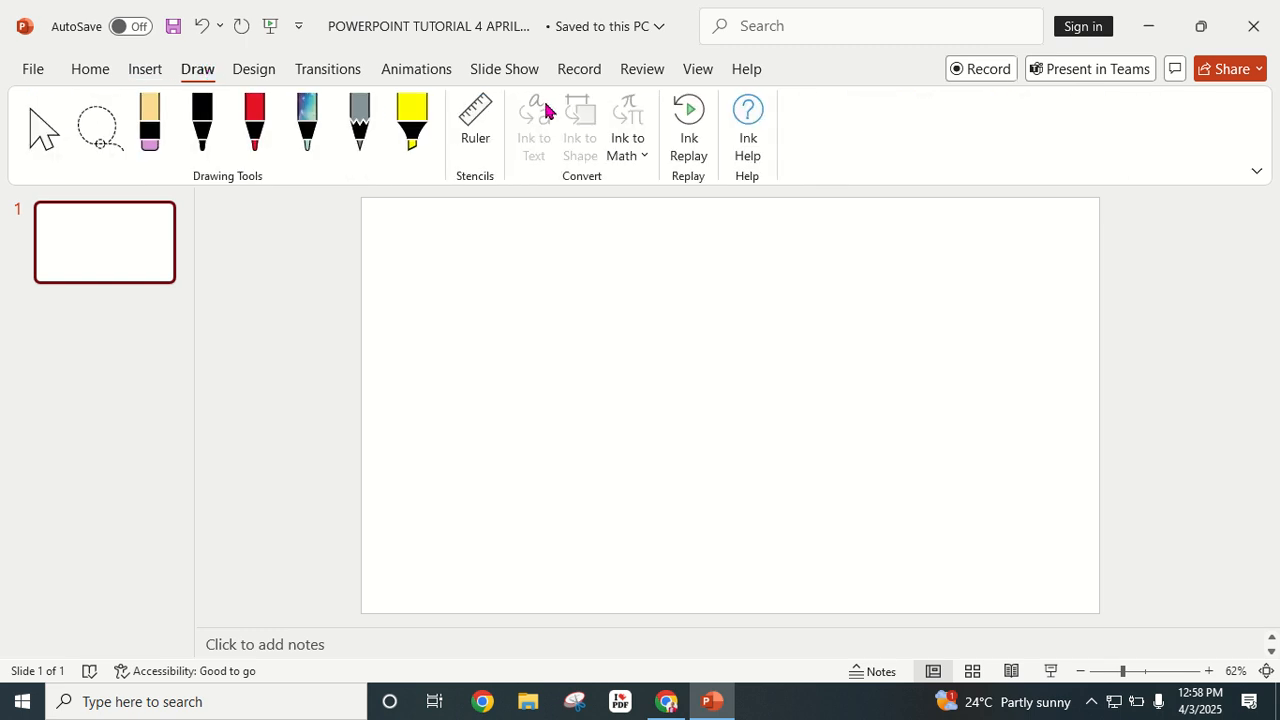
left_click(248, 70)
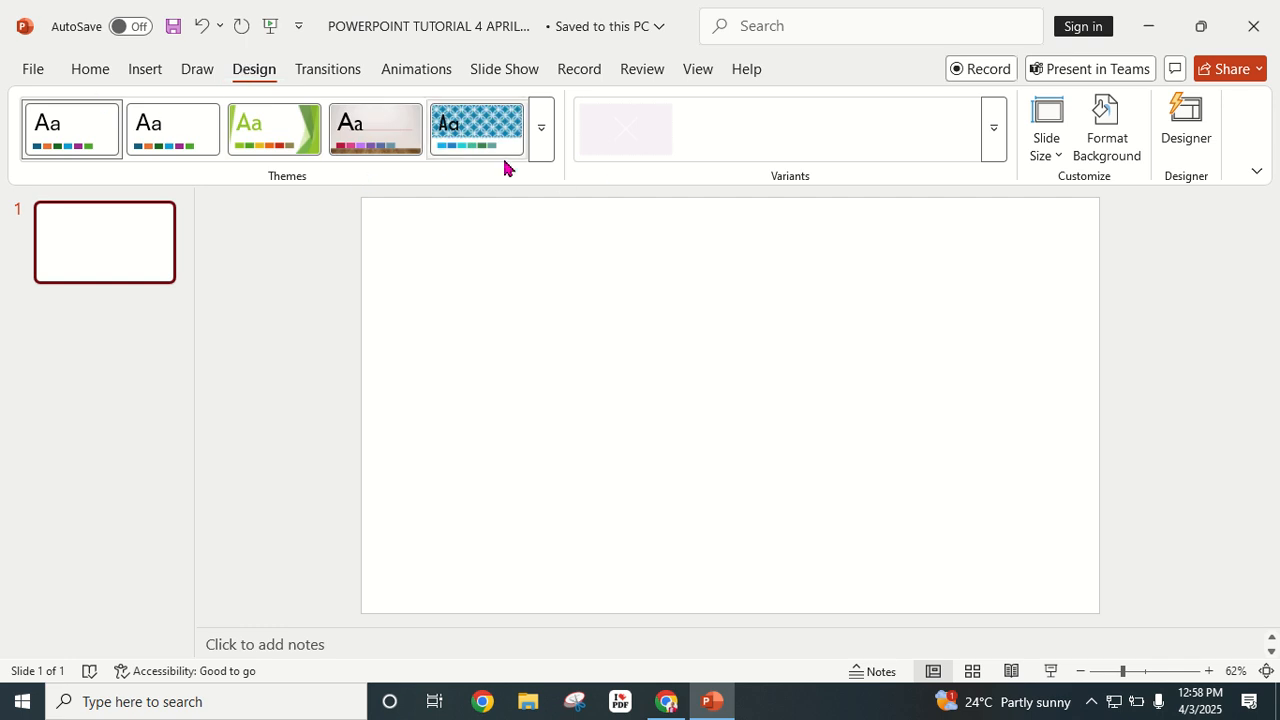
left_click(543, 135)
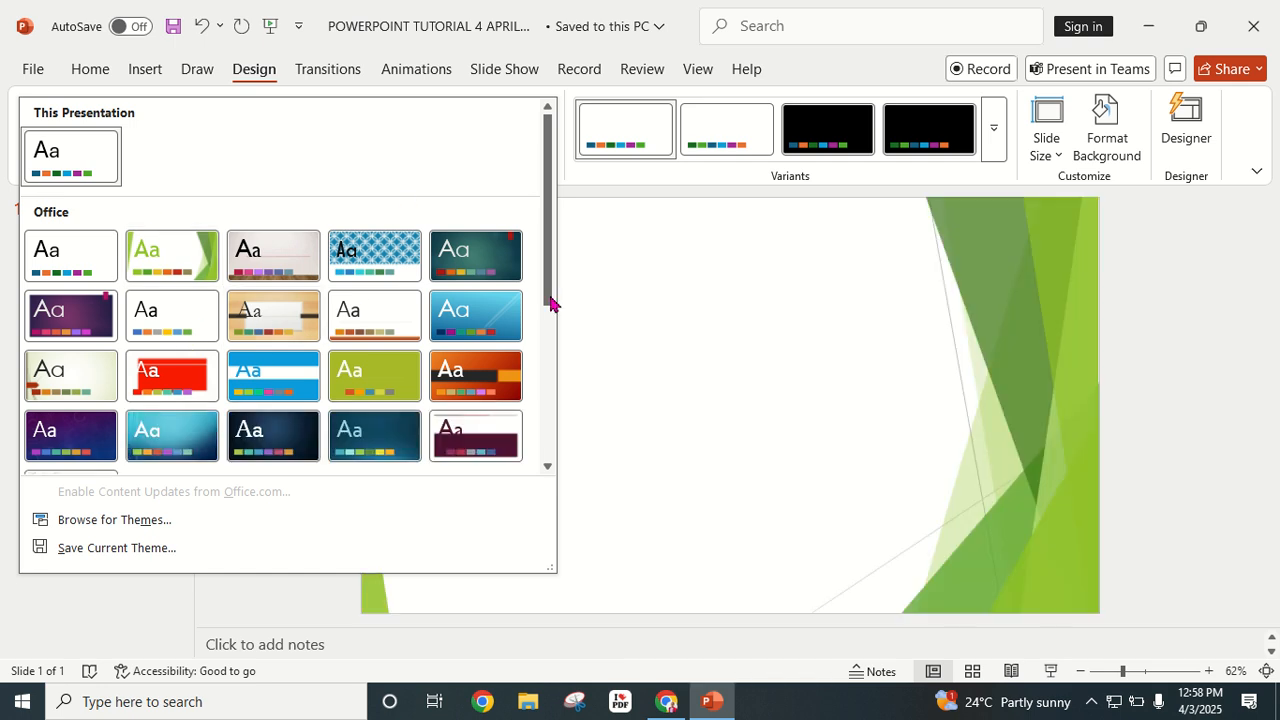
left_click_drag(551, 234, 589, 363)
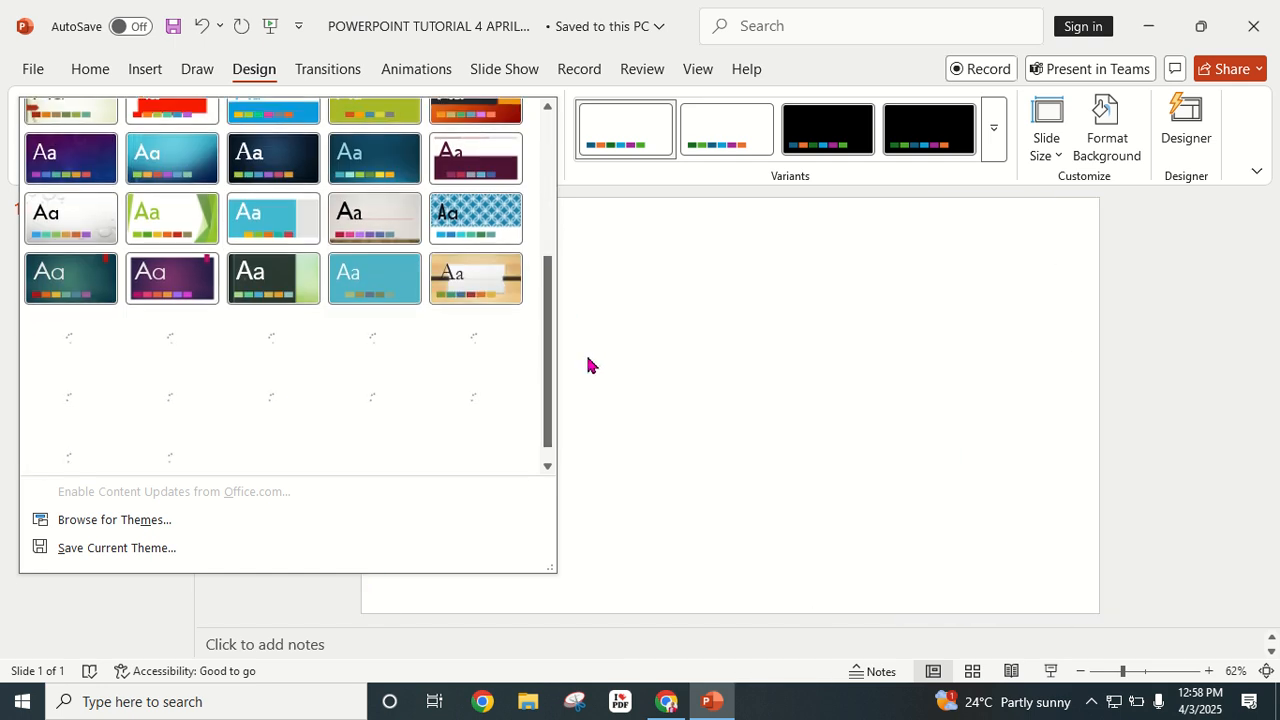
left_click(685, 300)
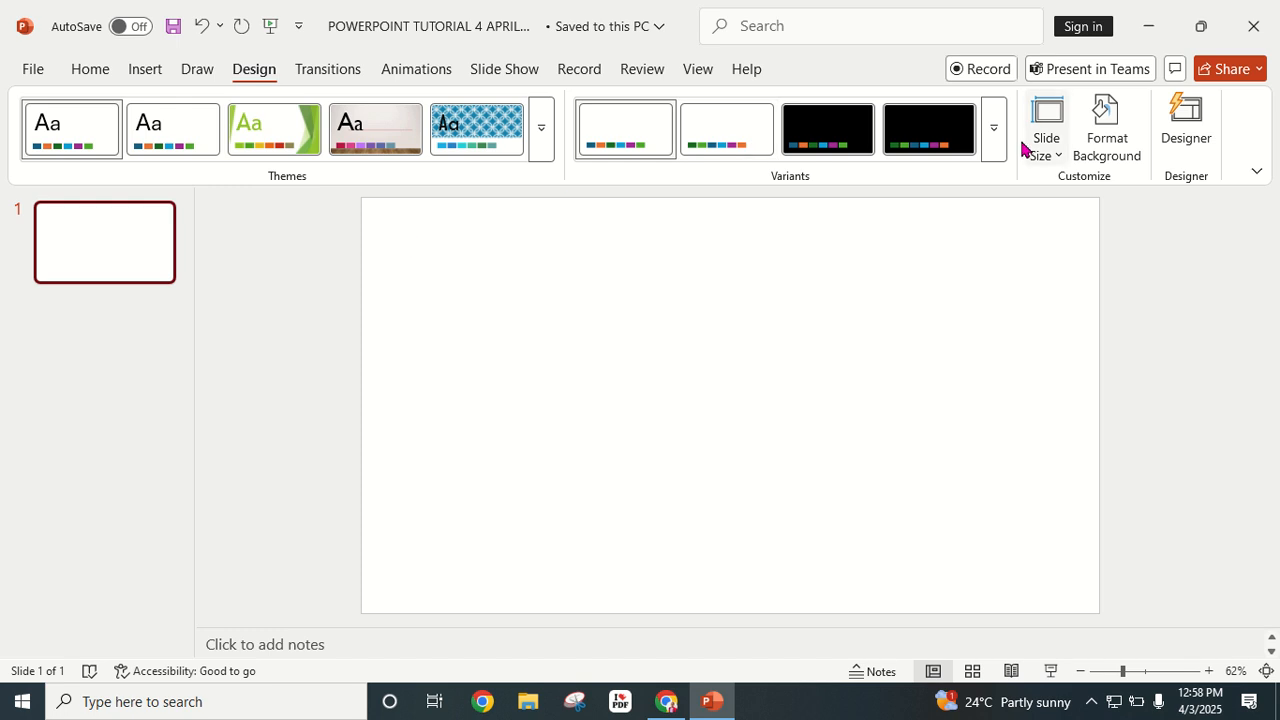
left_click(1063, 156)
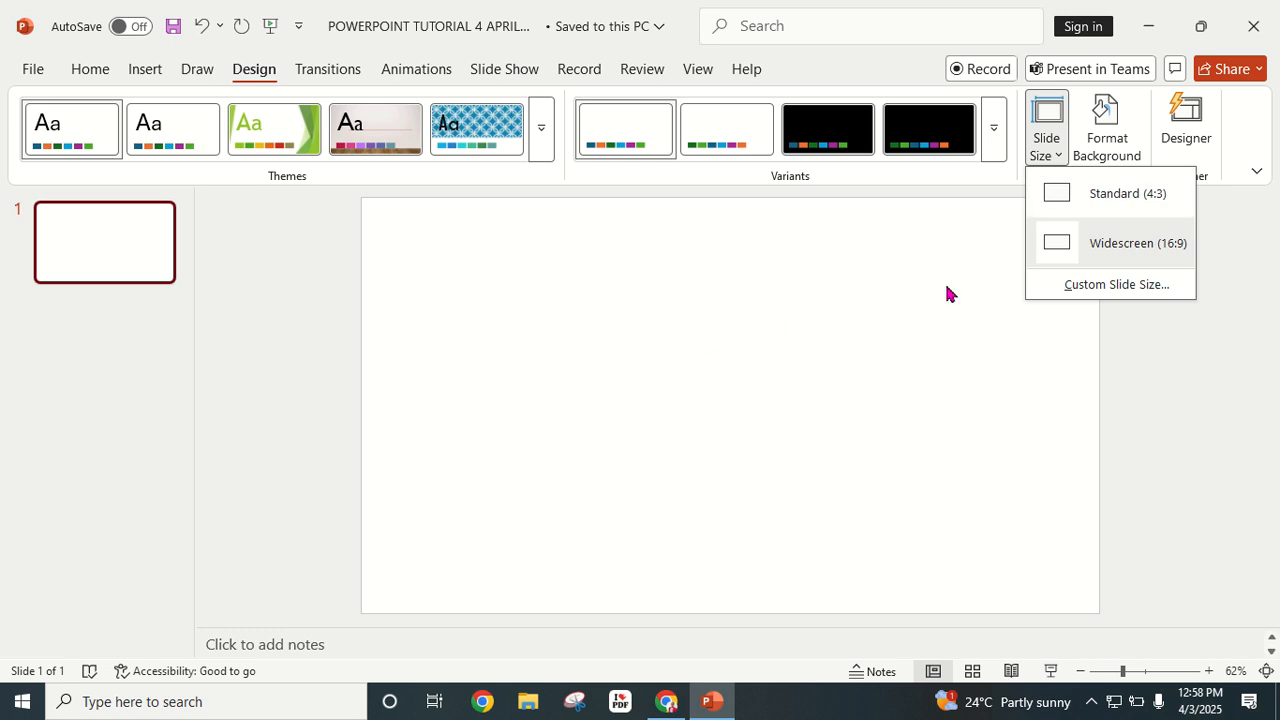
left_click(902, 327)
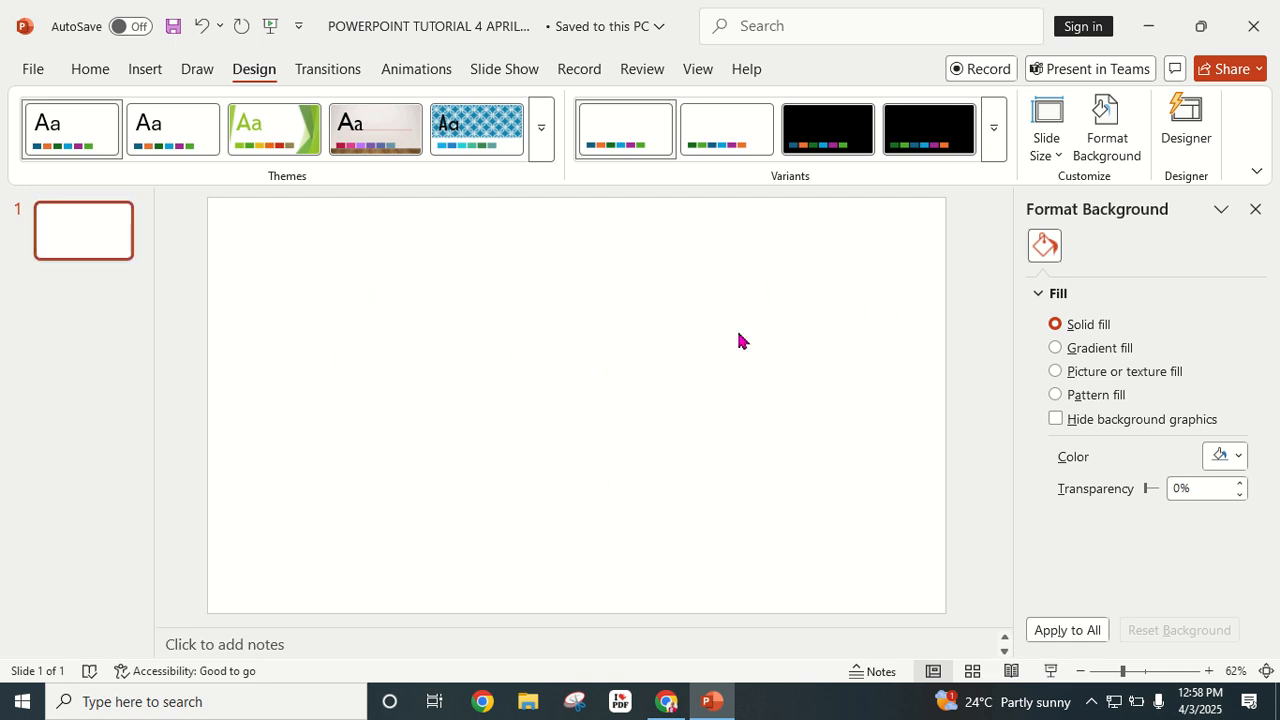
left_click(1261, 211)
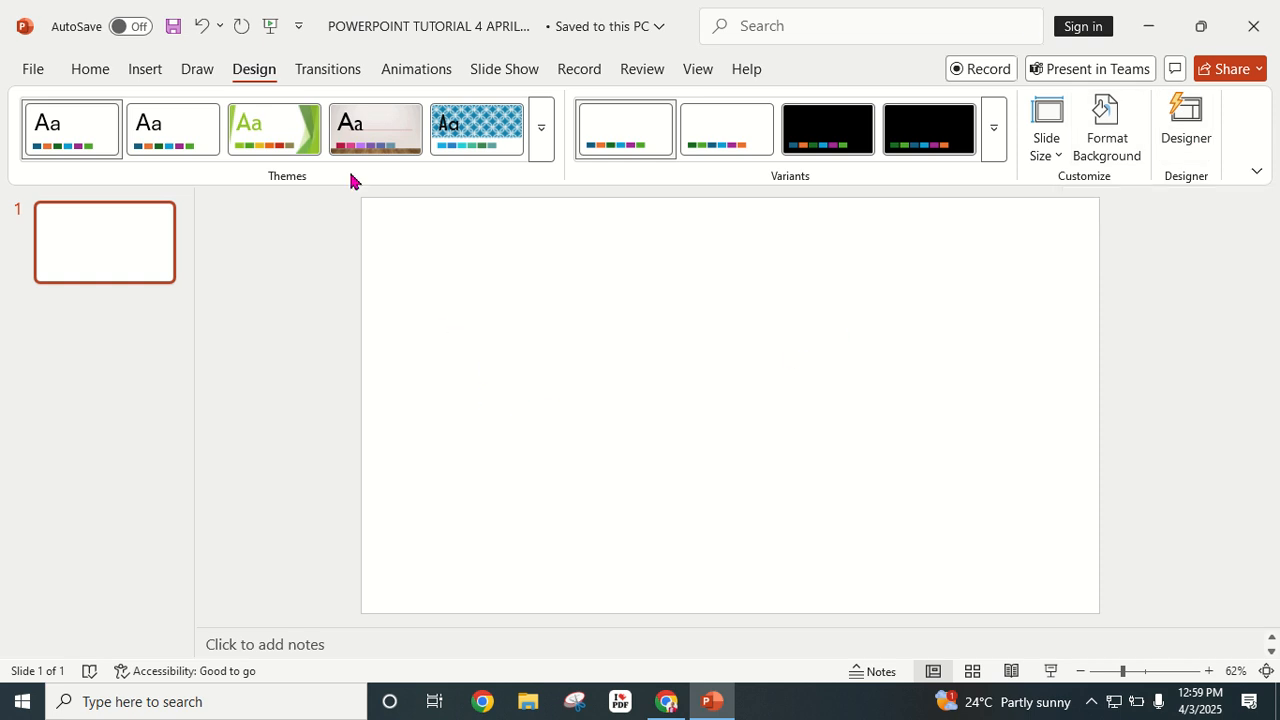
- Review the commands available for slide transitions, animations, slide show setup and recording
left_click(323, 72)
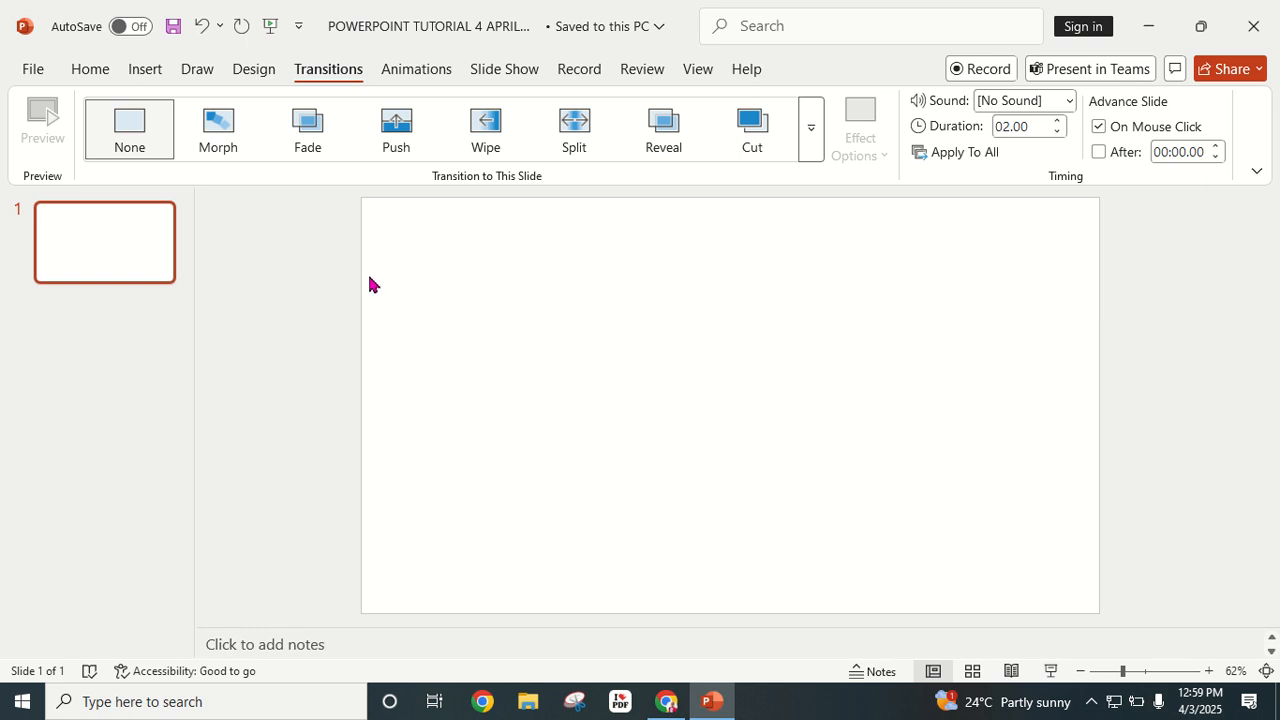
left_click(418, 68)
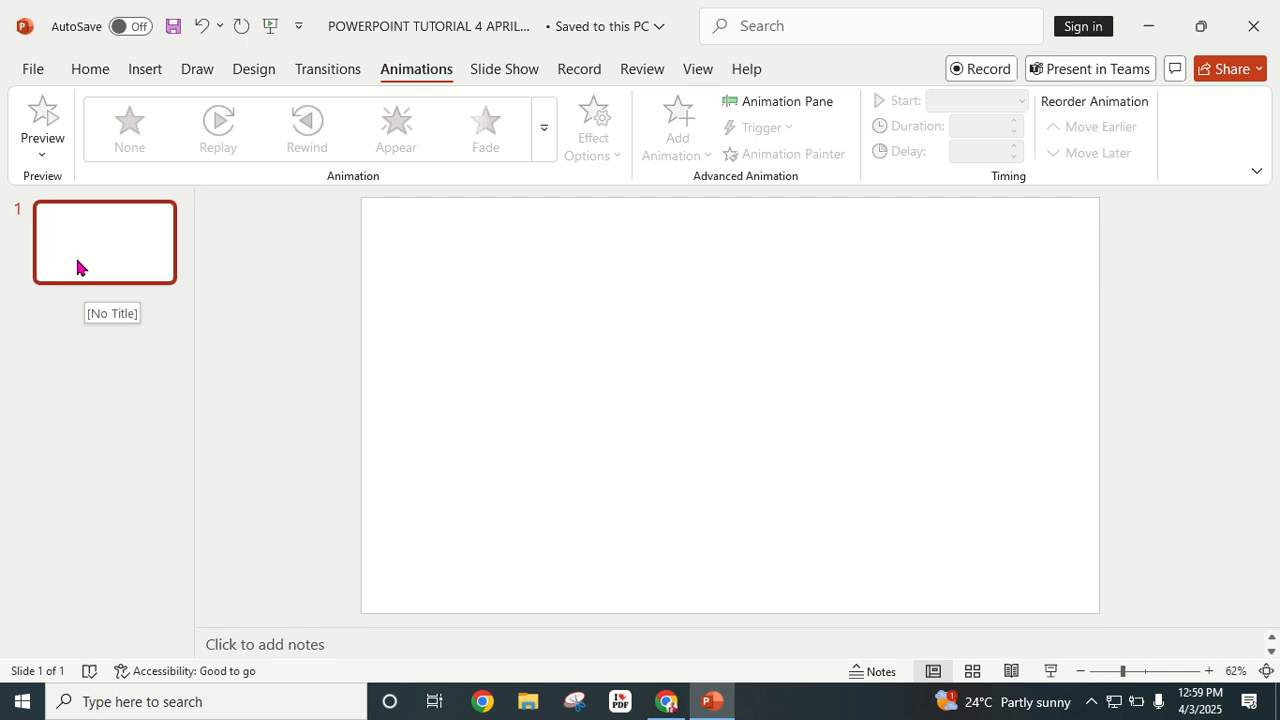
left_click(500, 70)
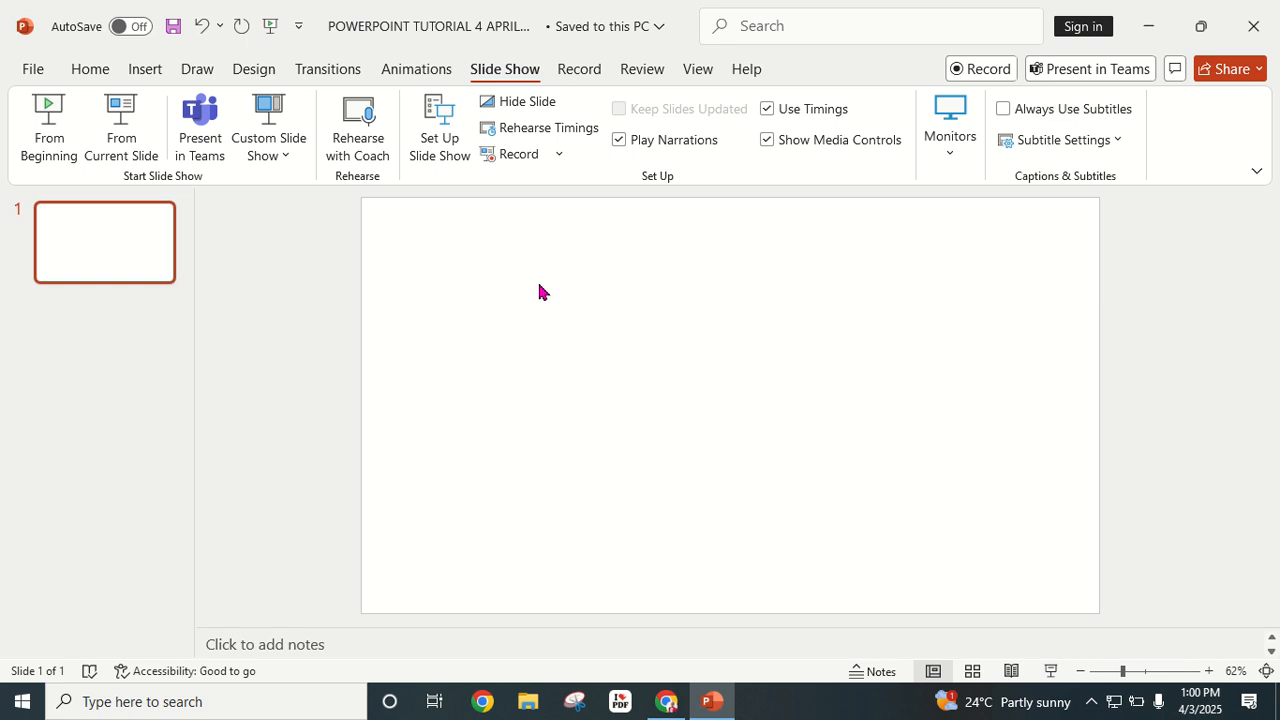
left_click(578, 72)
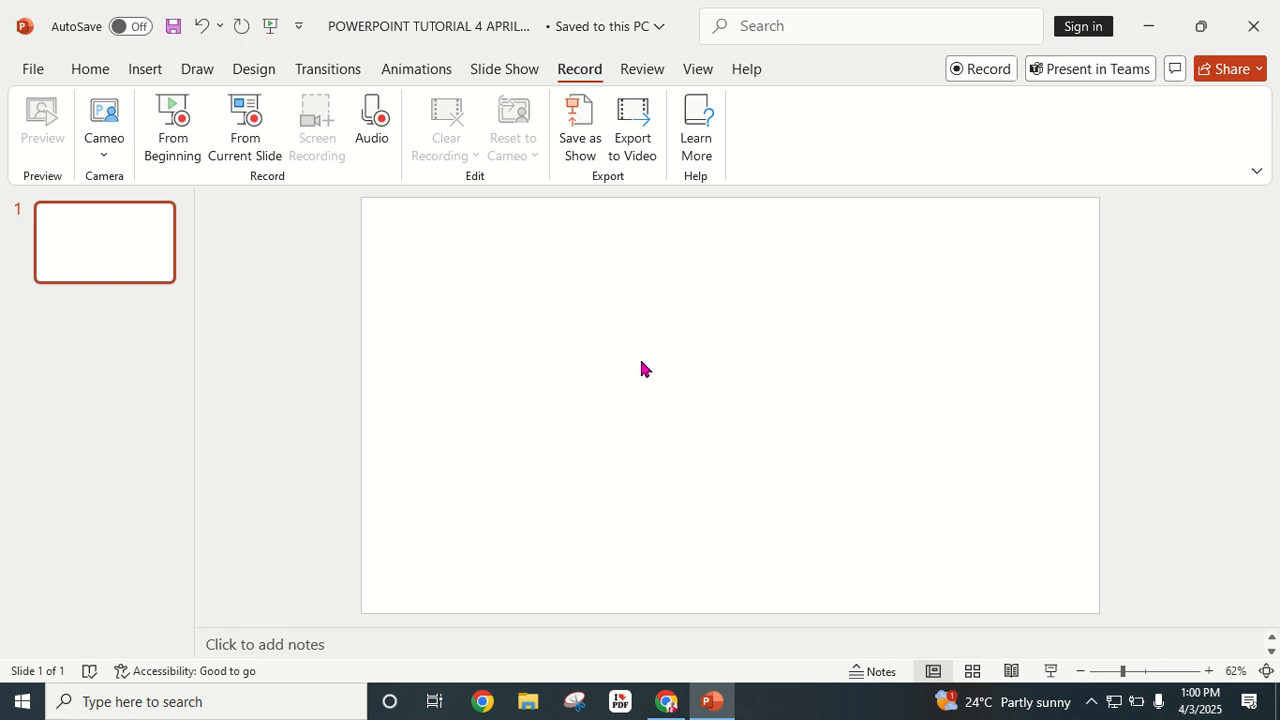
- Examine the commands for reviewing, viewing, designing, drawing and inserting, plus the actions available for the slide's thumbnail
left_click(641, 72)
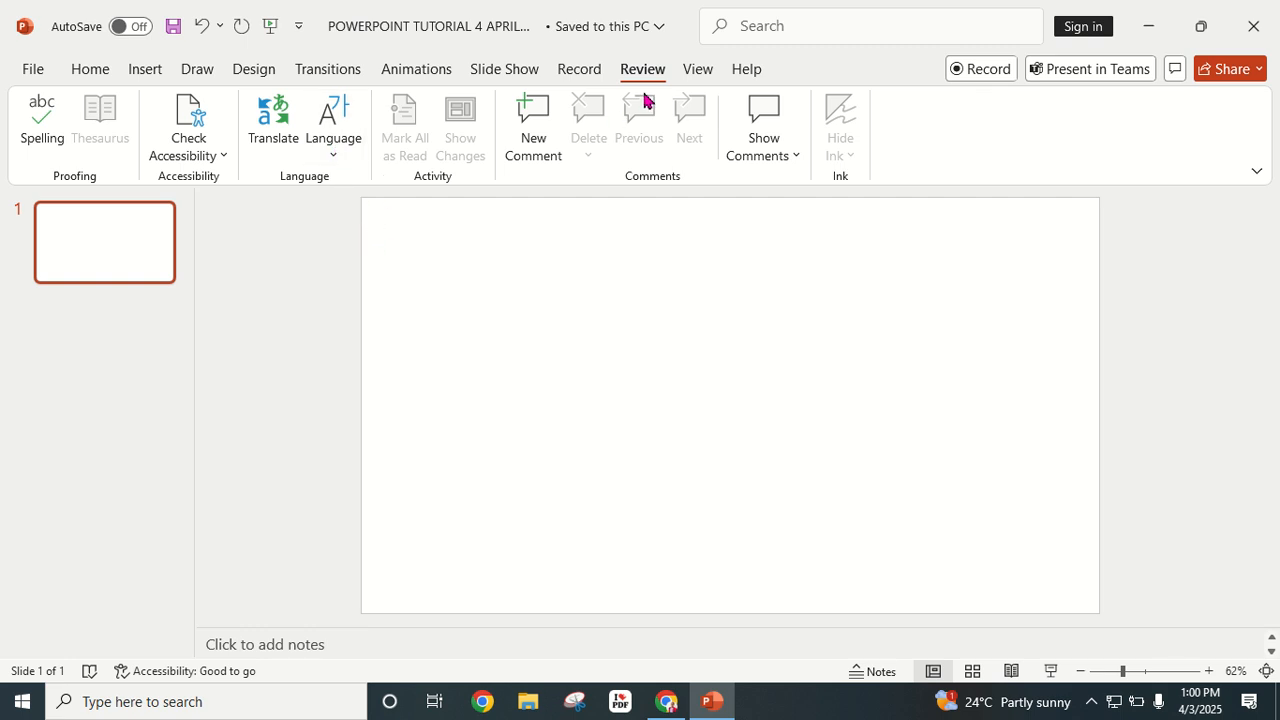
left_click(706, 72)
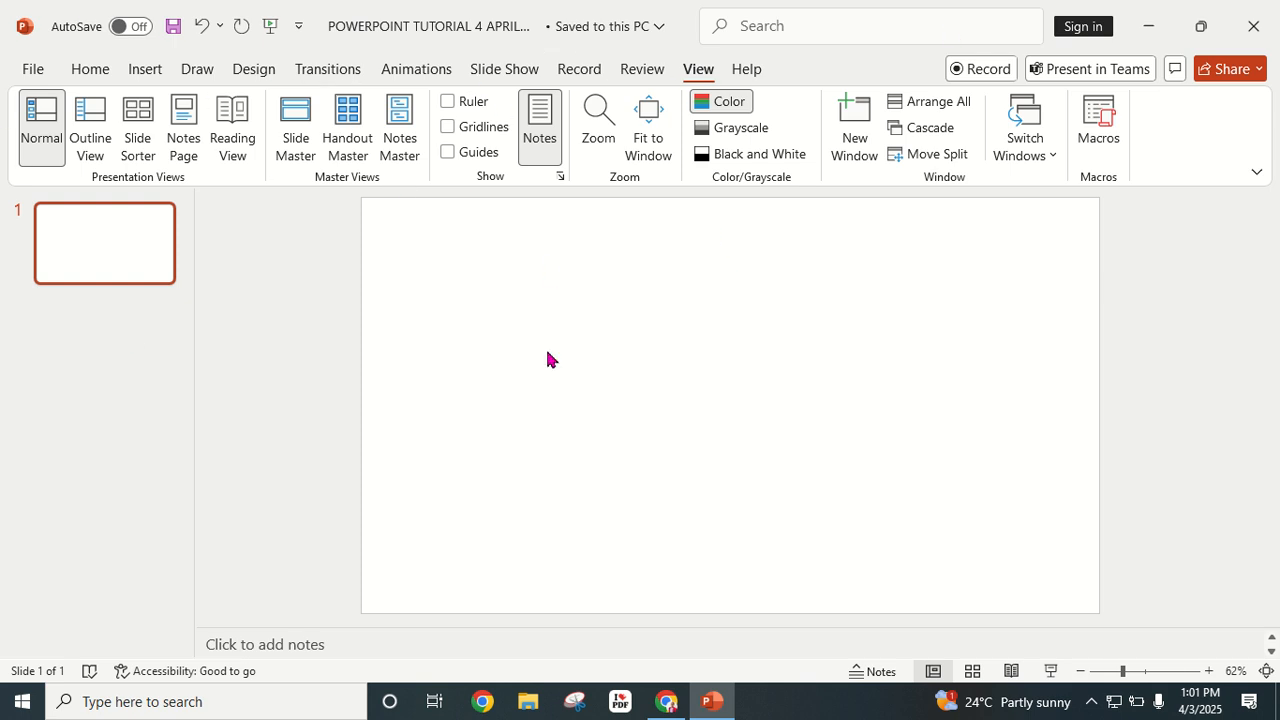
left_click(87, 68)
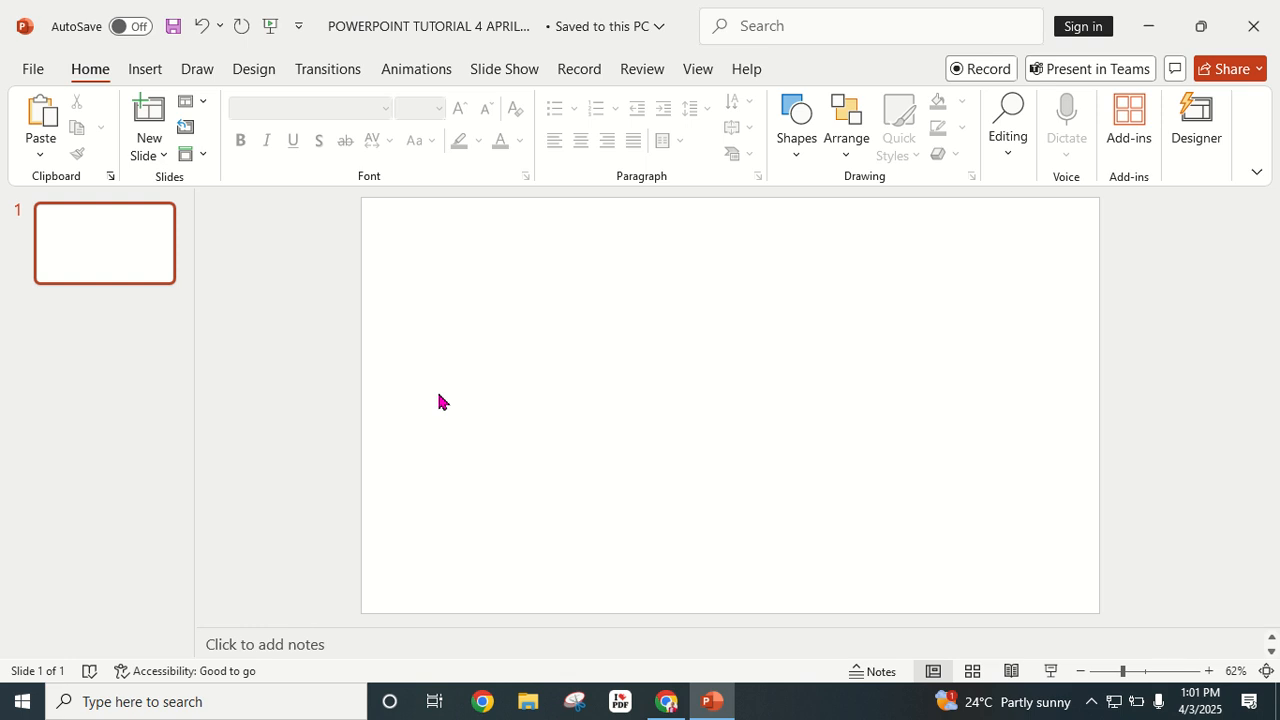
left_click(252, 67)
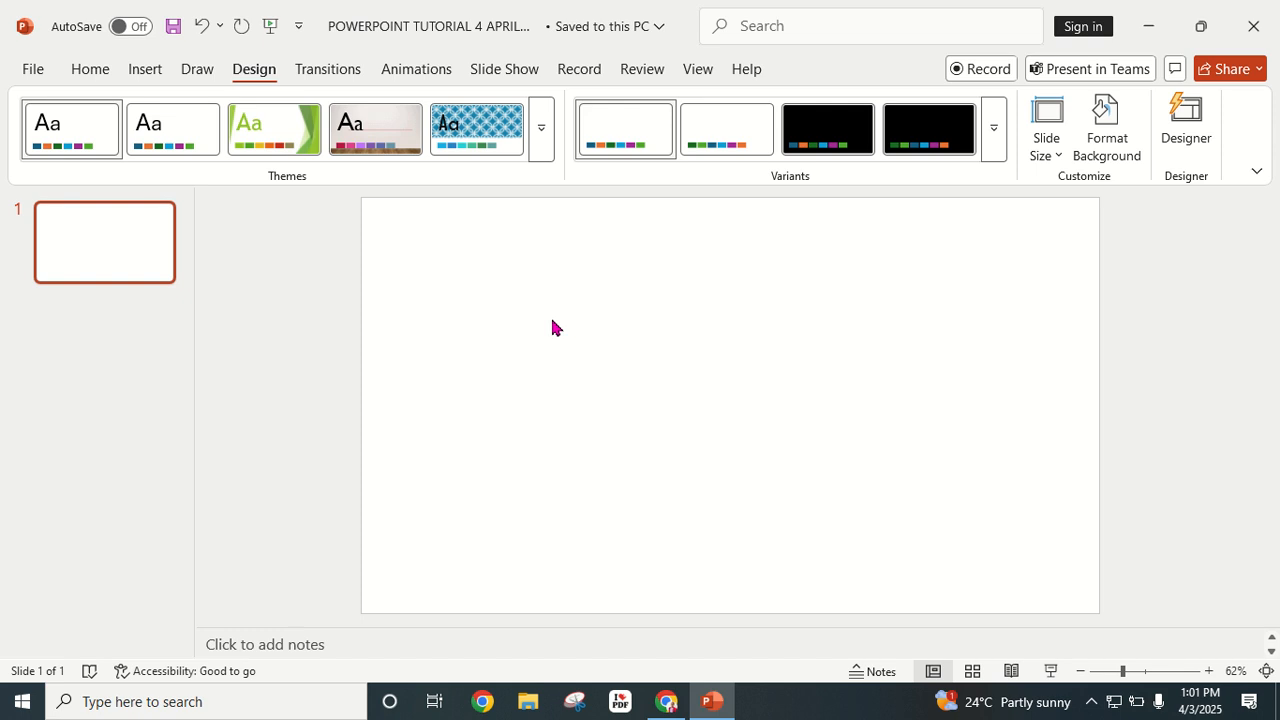
left_click(197, 72)
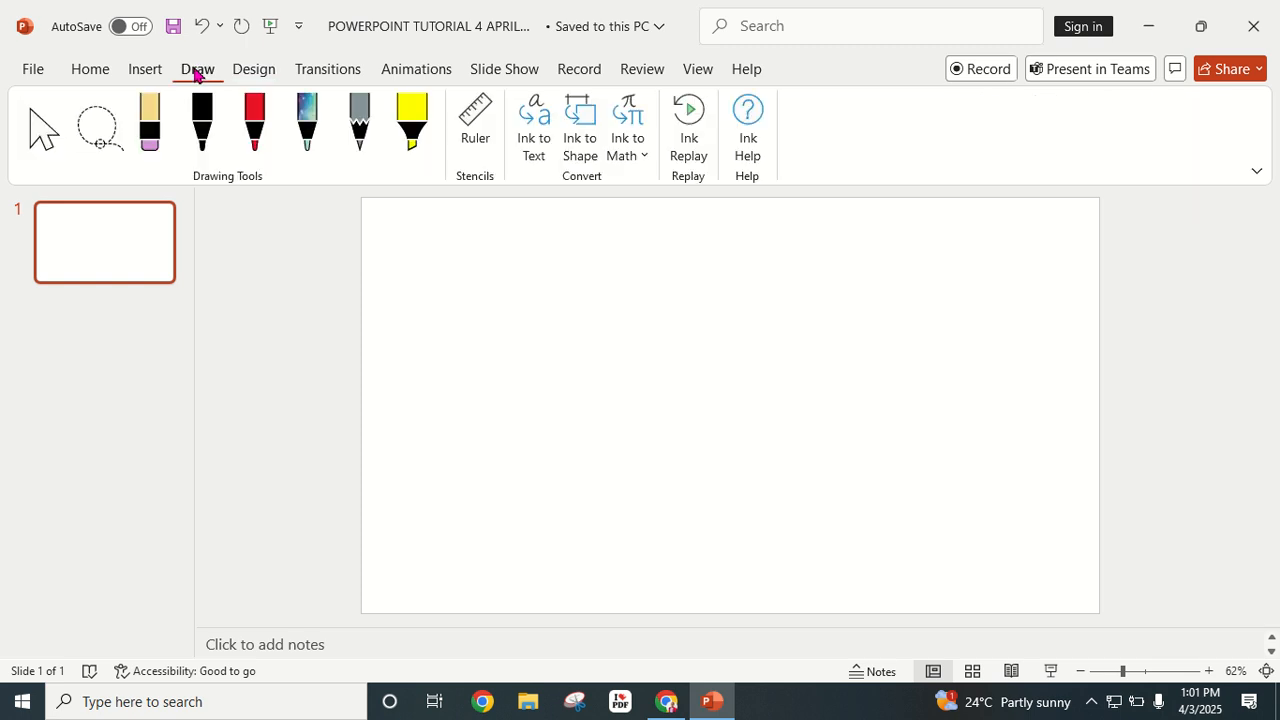
left_click(90, 72)
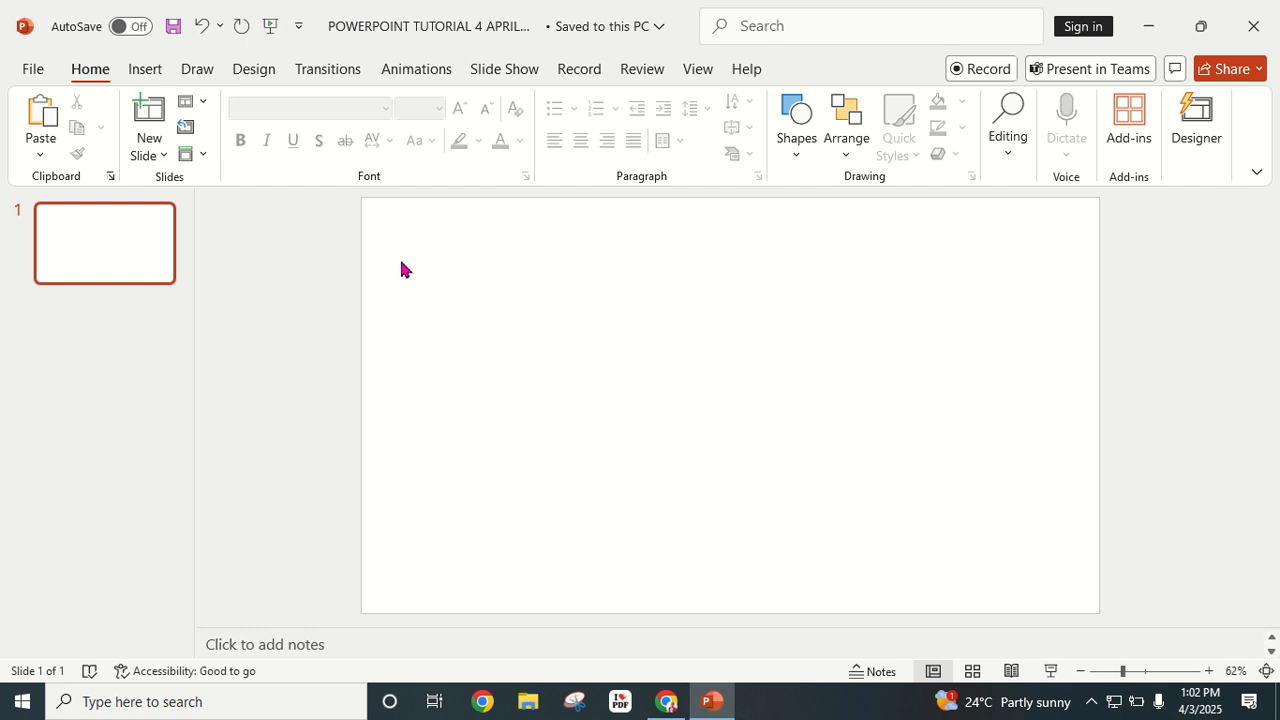
right_click(110, 258)
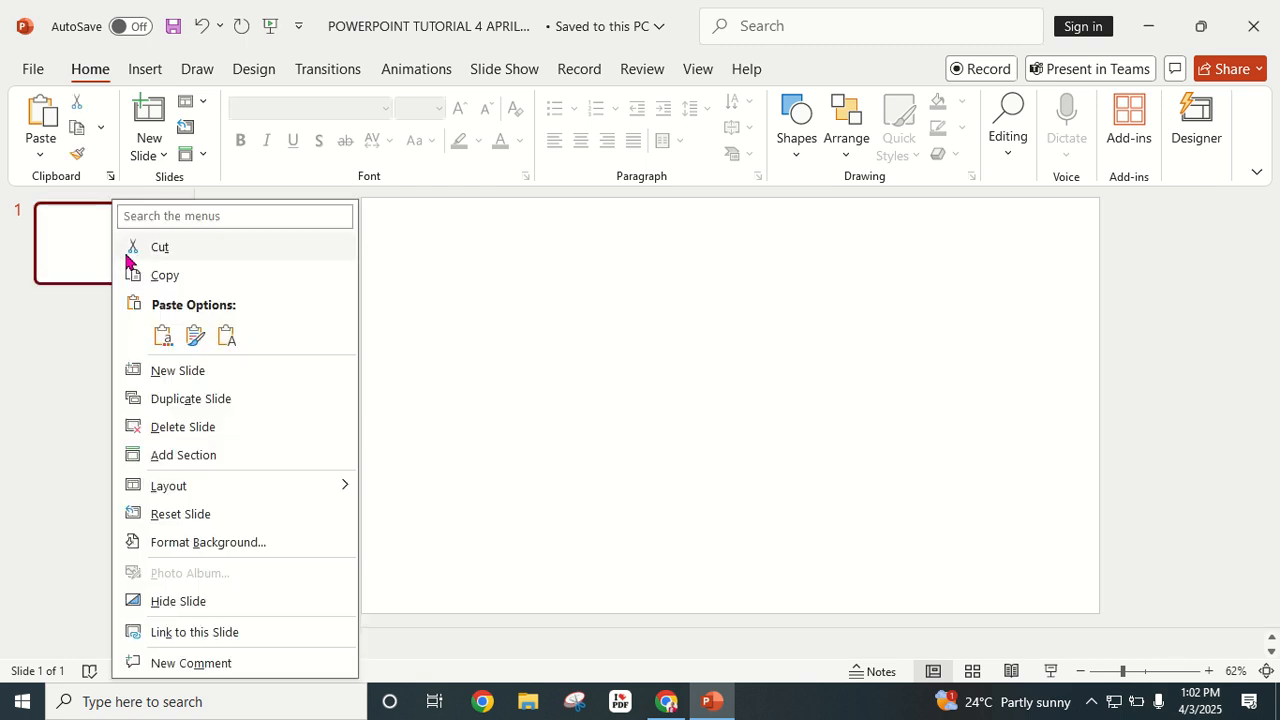
left_click(93, 306)
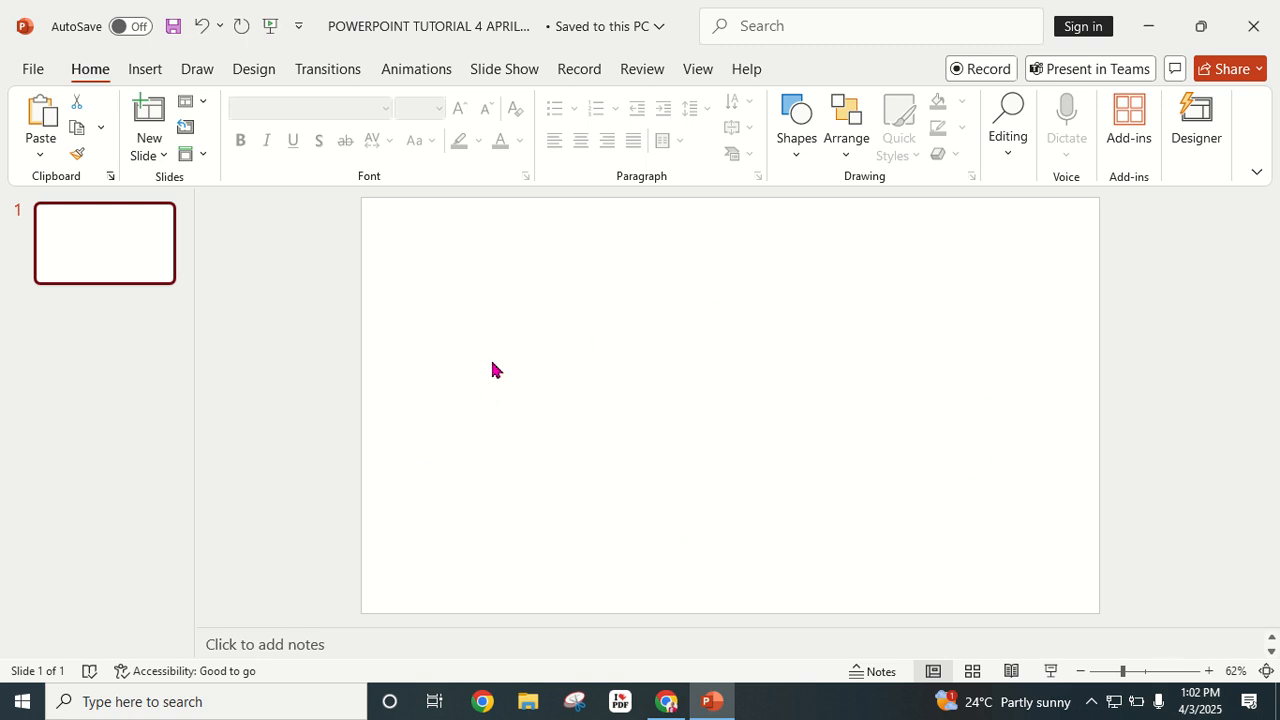
left_click(145, 72)
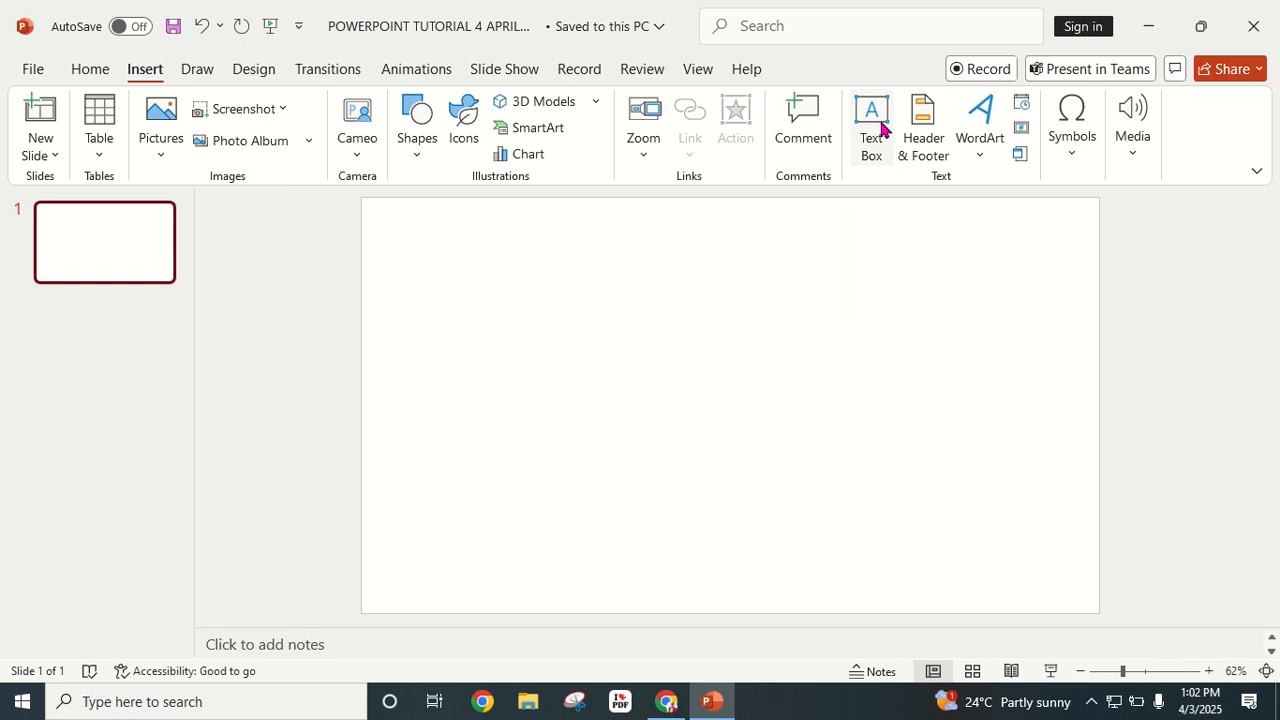
- Change the blank slide's layout to Two Content
left_click(96, 70)
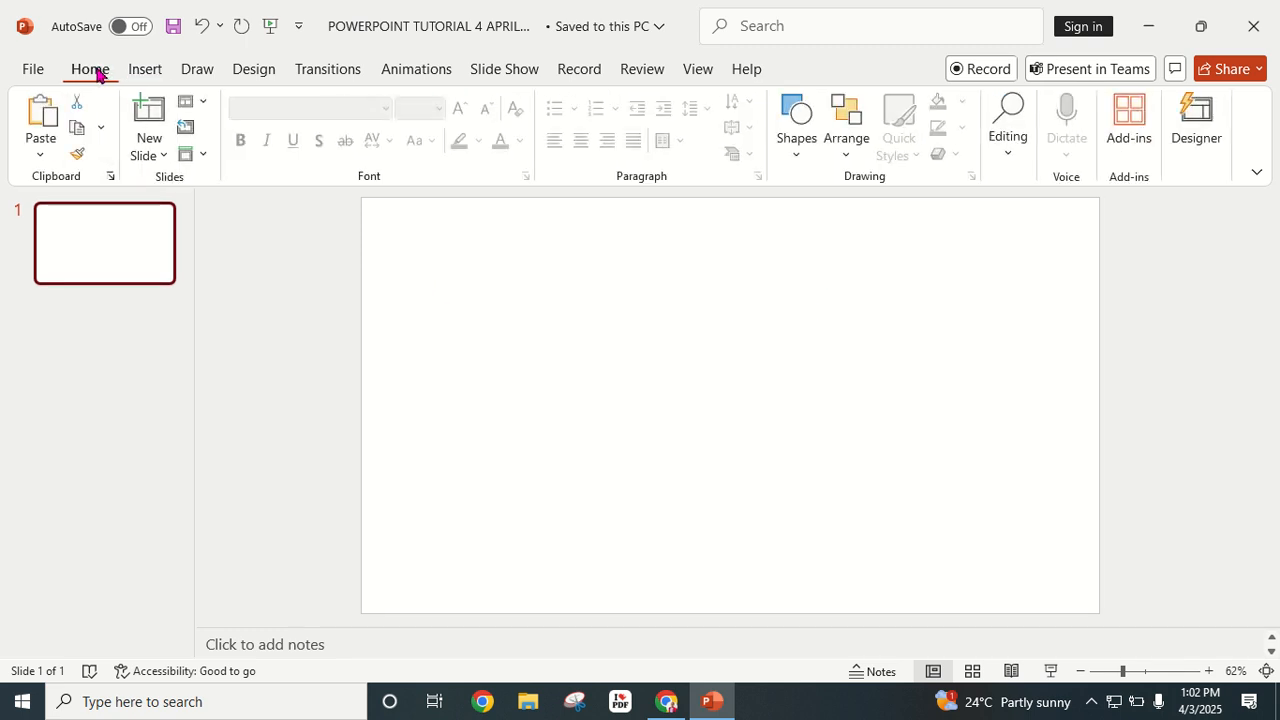
left_click(204, 105)
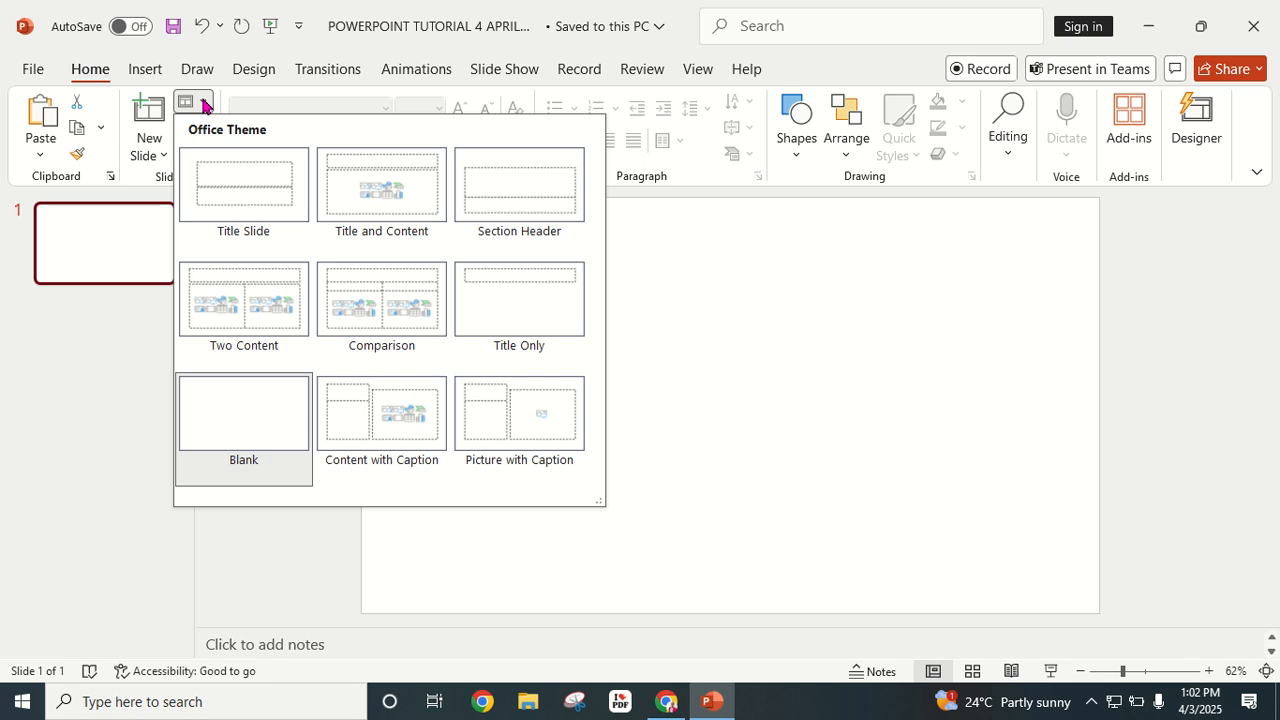
left_click(225, 288)
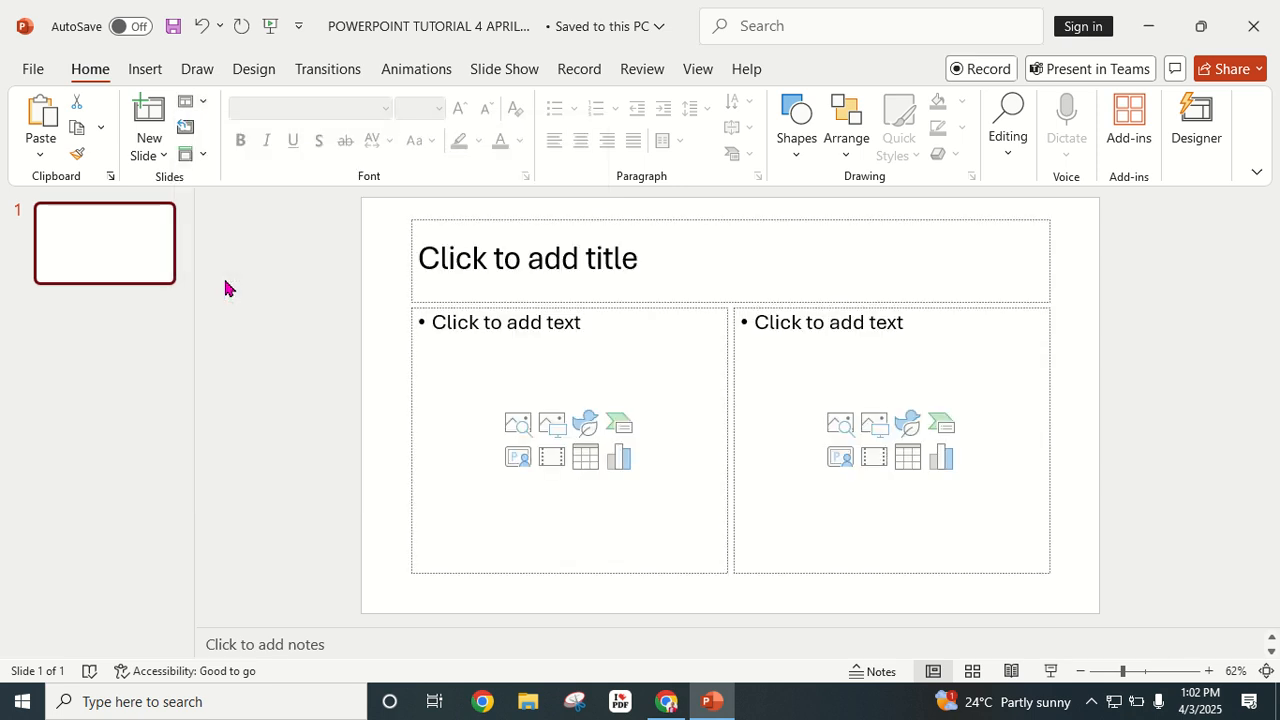